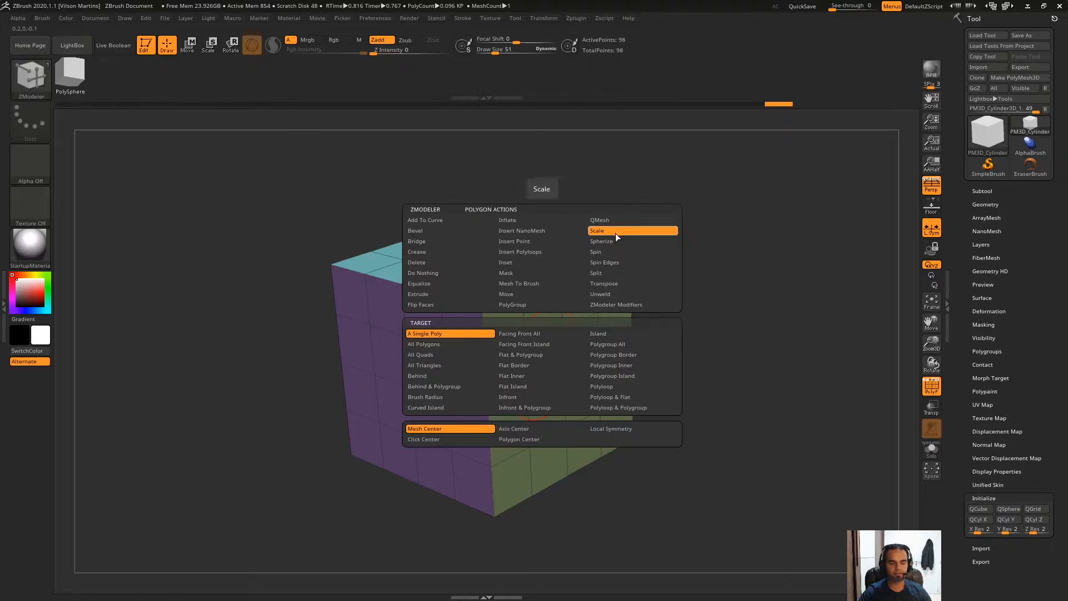
- Choose the Scale polygon action with A Single Poly as the target and Mesh Center as the scaling center
key(space)
click(630, 326)
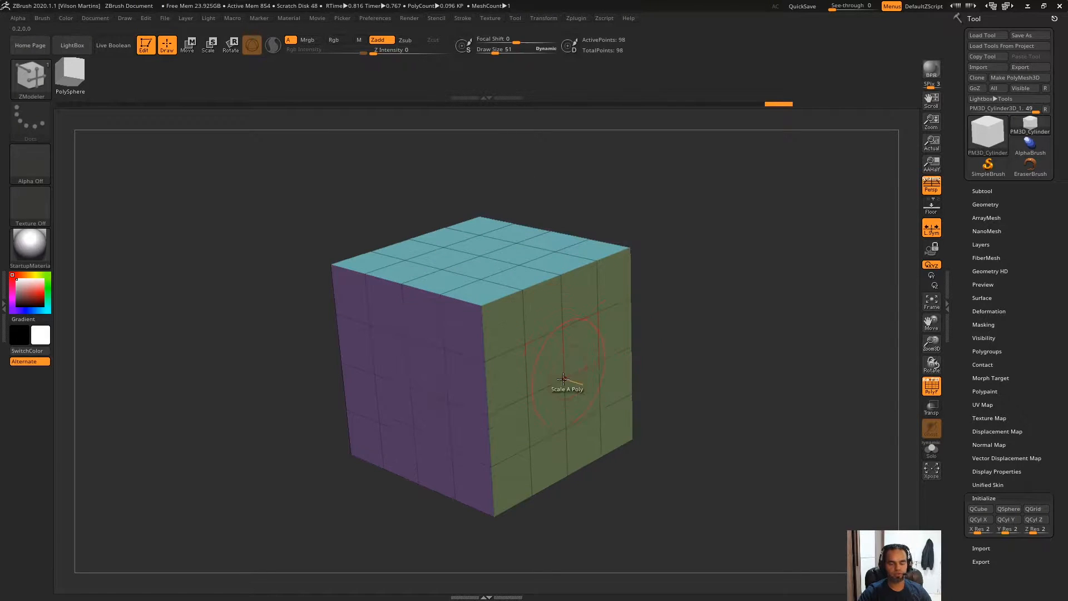
drag(730, 258, 718, 238)
drag(613, 238, 609, 241)
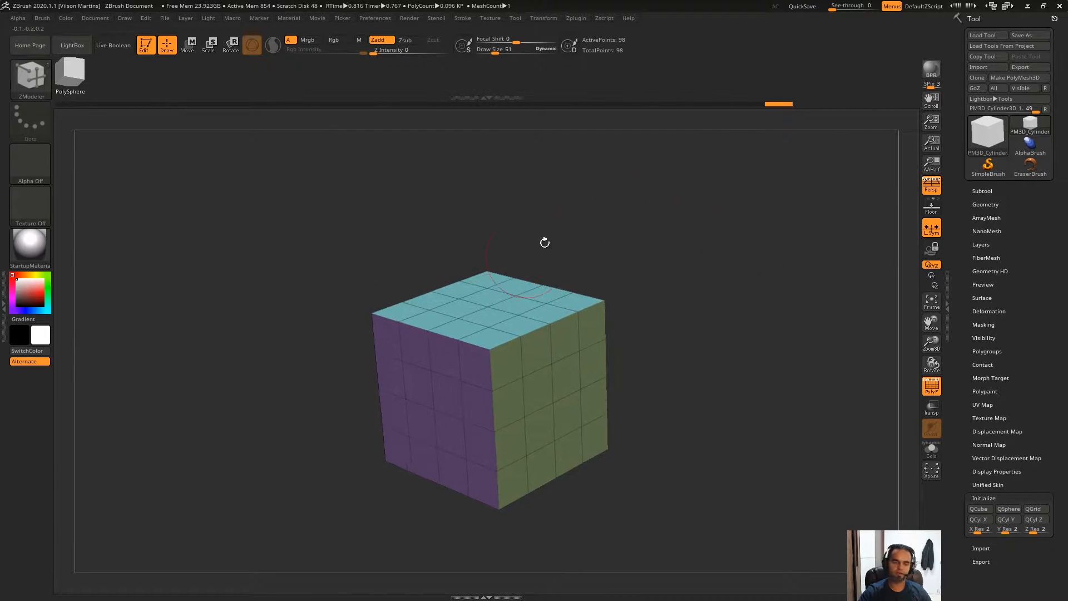
drag(682, 252, 718, 251)
drag(675, 219, 475, 332)
- Try scaling a single polygon on the cube's side face outward twice, undoing each attempt
drag(545, 354, 767, 320)
key(ctrl+z)
drag(553, 353, 698, 303)
key(ctrl+z)
- Try enlarging one polygon far out of the cube's side face, view it straight on, and undo the scaling
drag(779, 279, 705, 293)
drag(522, 350, 662, 356)
drag(745, 281, 740, 251)
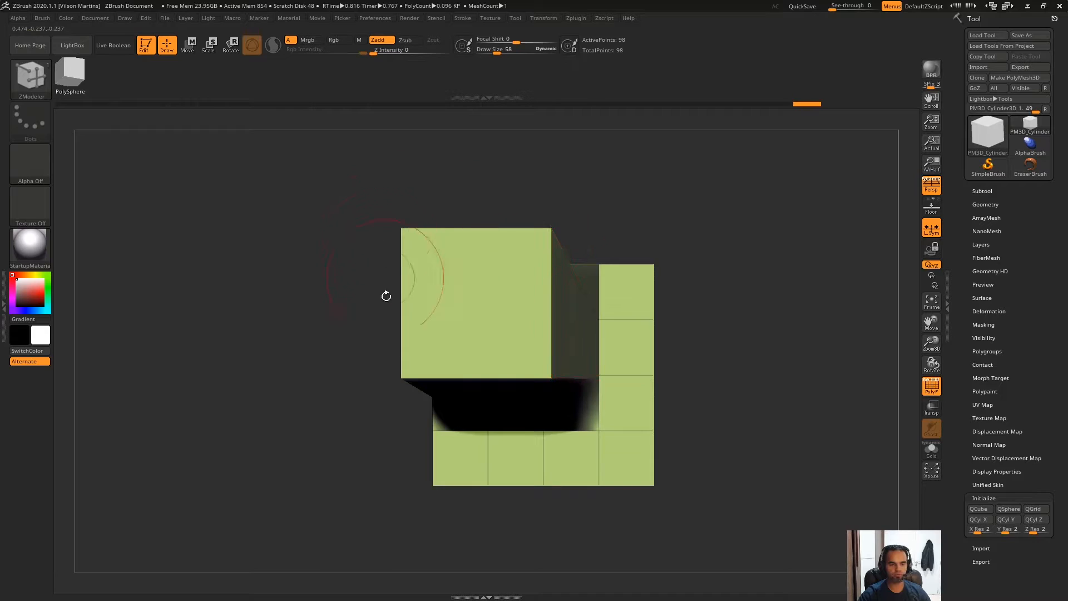
key(ctrl+z)
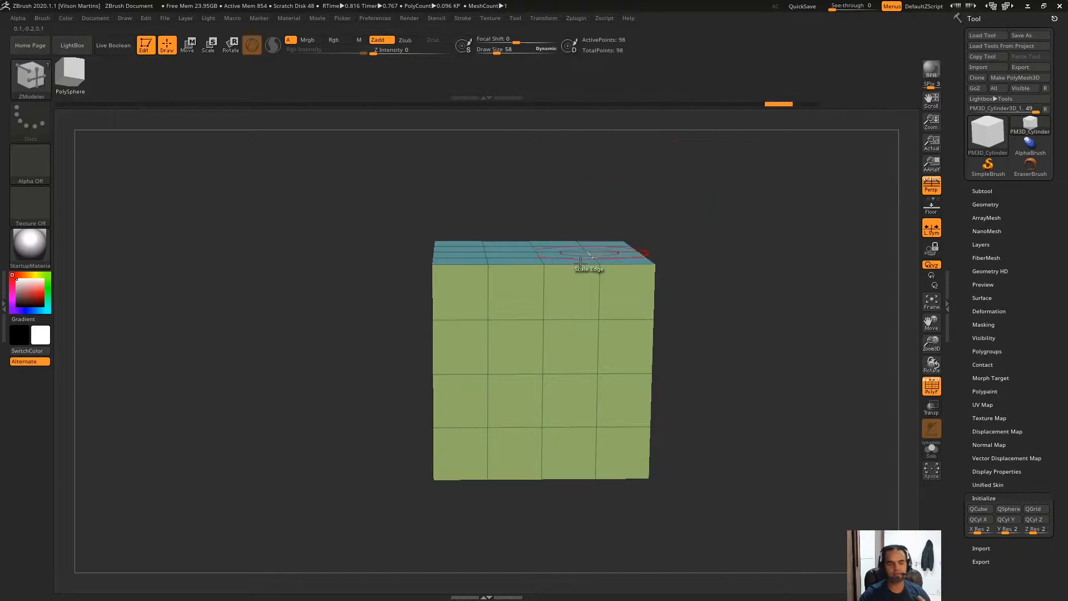
- Try smaller scale changes on single polygons of the same cube face and undo them
drag(523, 345, 546, 323)
key(ctrl+z)
key(ctrl+z)
drag(676, 220, 716, 222)
drag(545, 362, 615, 341)
key(ctrl+z)
- Scale the upper corner polygon of the side face outward with Mesh Center and view the cube from the side
key(space)
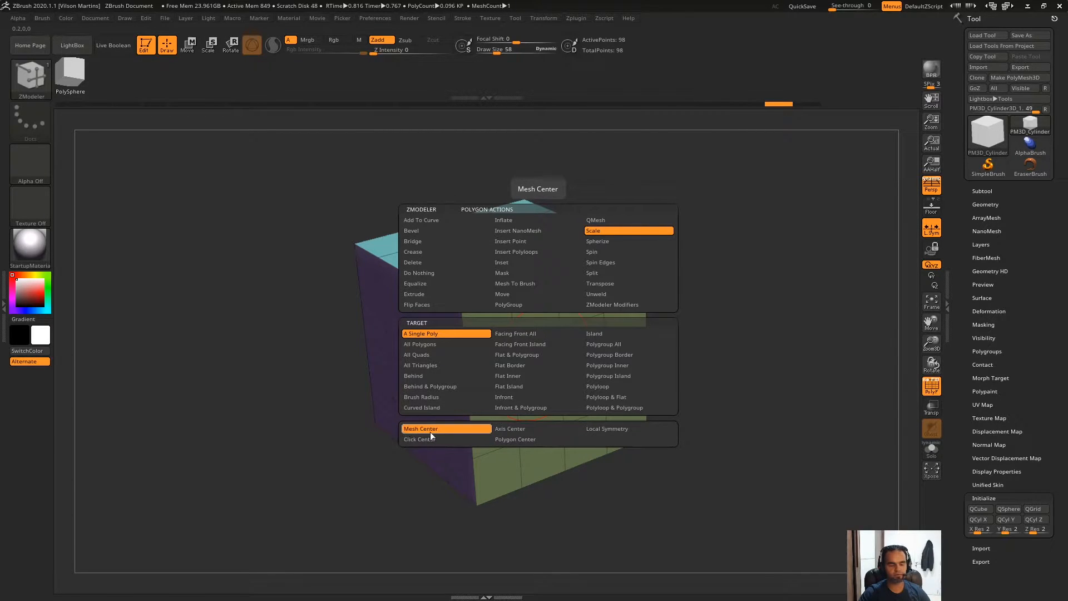
shift+drag(701, 273, 745, 246)
drag(679, 262, 632, 308)
drag(525, 311, 587, 289)
shift+drag(740, 248, 785, 229)
- Mark the direction from the cube's center to the scaled polygon on a screen capture, discard the capture, and undo the scaling
key(Print)
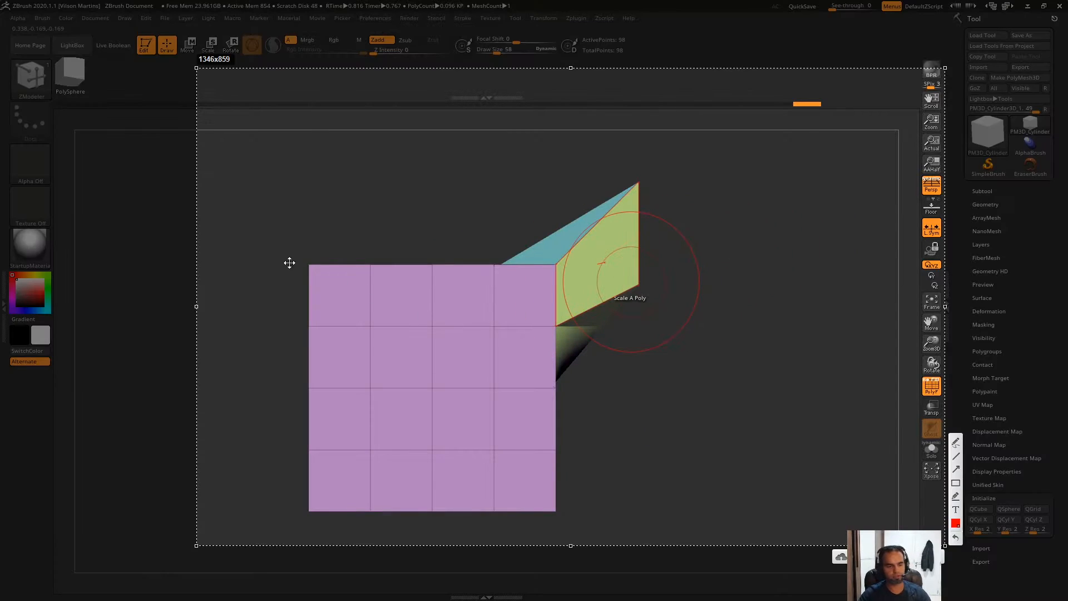
drag(597, 258, 599, 285)
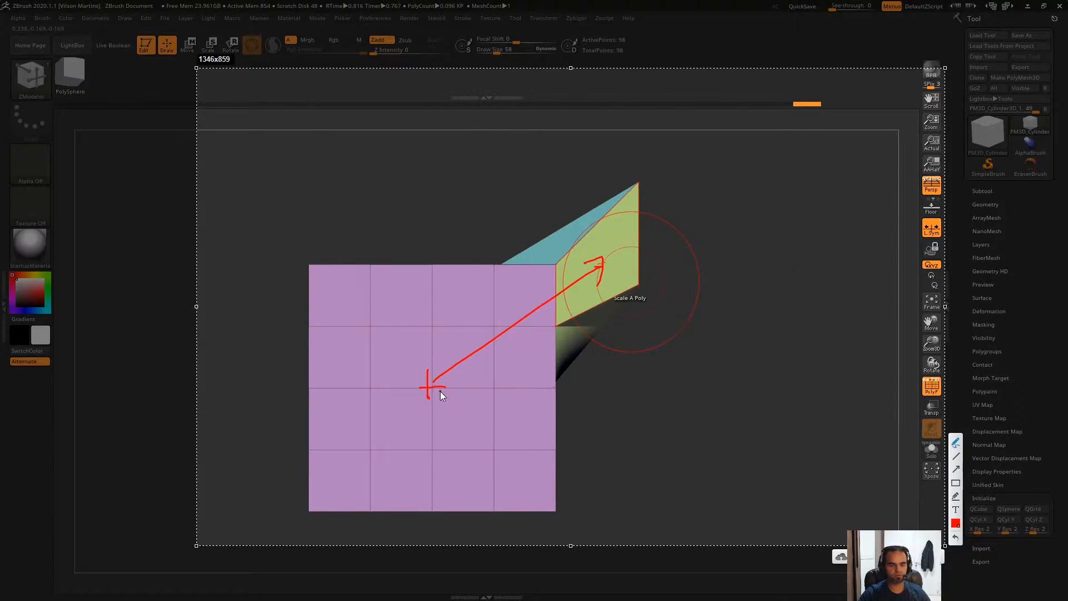
key(Escape)
alt+drag(724, 340, 722, 298)
key(ctrl+z)
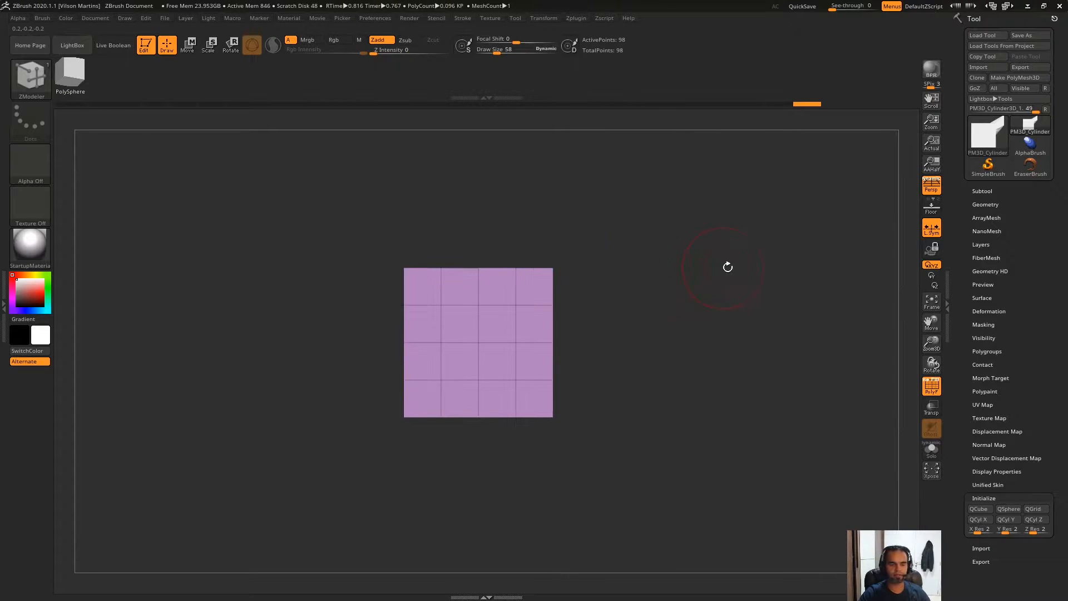
- Duplicate the cube sideways within the same subtool using the gizmo, turn off perspective, and return to Draw mode
drag(608, 249, 658, 258)
click(1009, 192)
key(w)
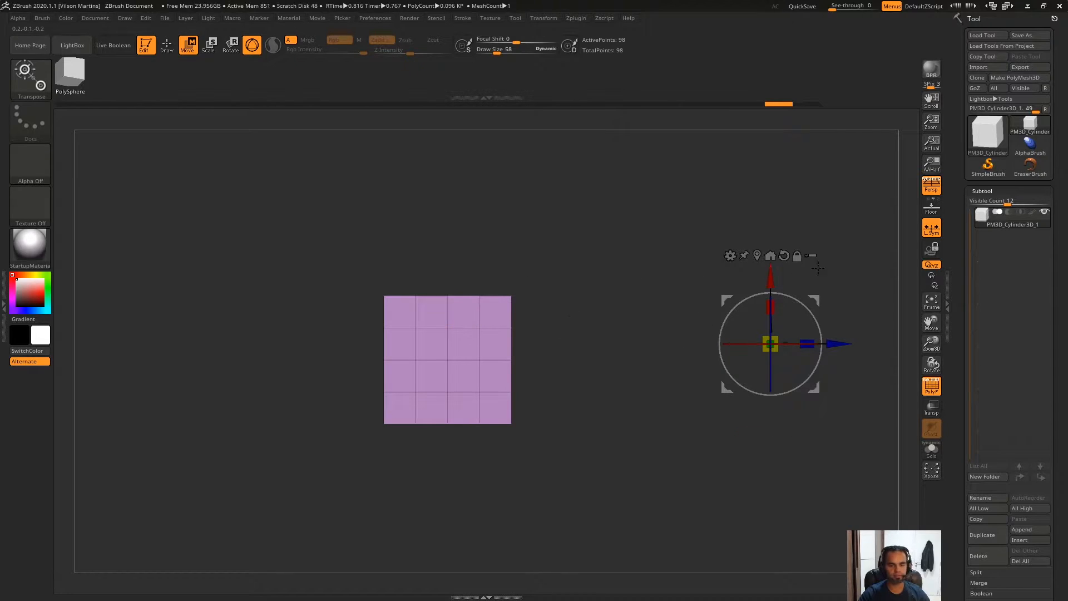
click(757, 255)
ctrl+drag(518, 359, 741, 360)
drag(794, 212, 748, 247)
mouse_move(748, 247)
shift+mouse_down()
mouse_move(738, 245)
mouse_move(763, 328)
shift+mouse_up()
key(p)
key(q)
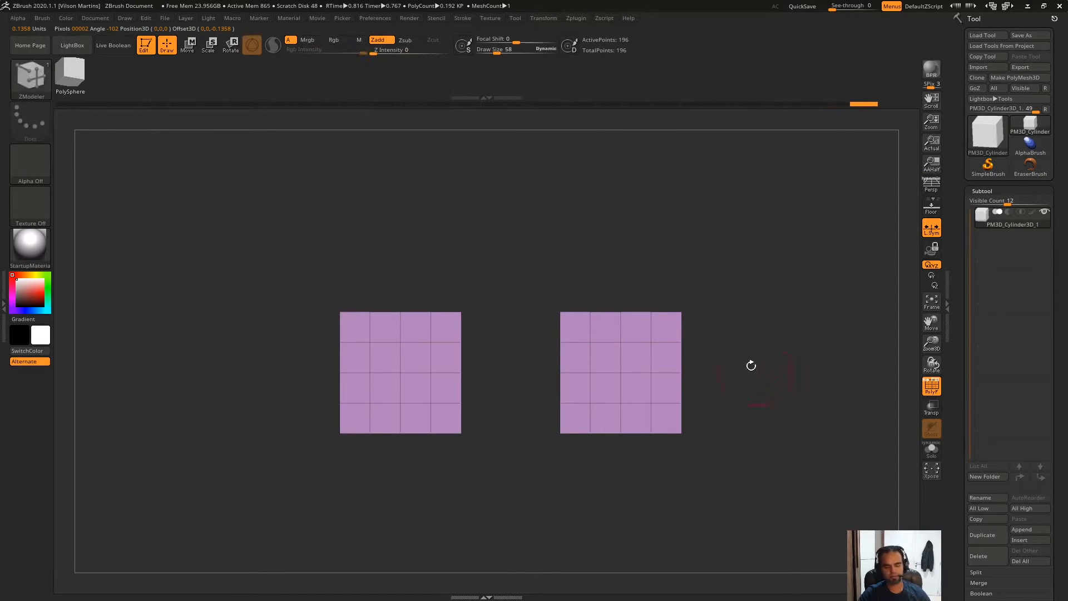
- Outline both cubes on a screen capture, mark their shared center with a line to the corner polygon, and discard the capture
key(Print)
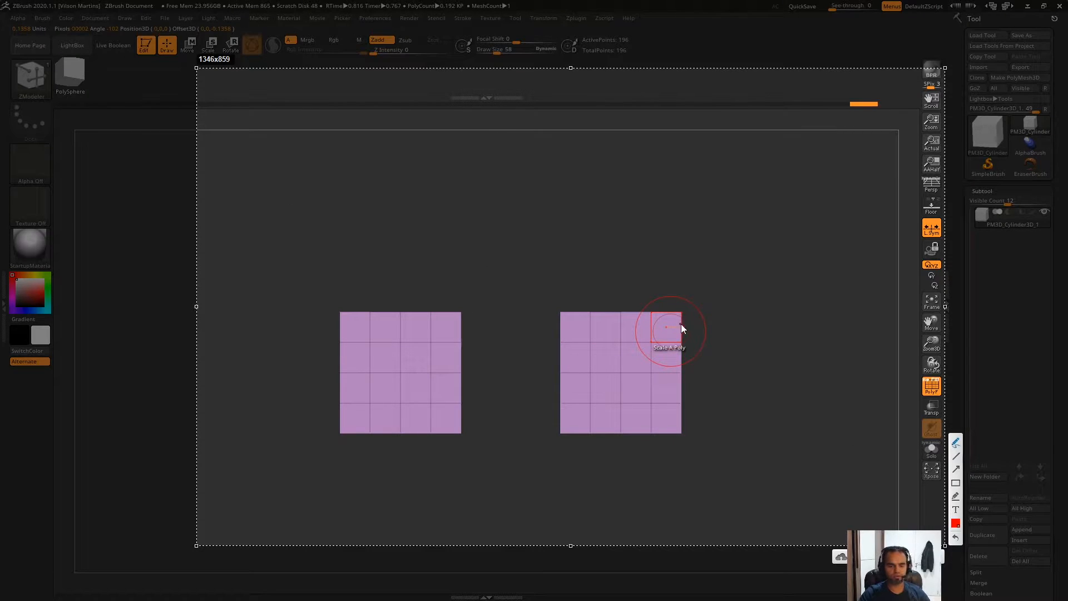
drag(682, 325, 519, 444)
drag(334, 315, 659, 318)
mouse_move(504, 362)
mouse_down()
mouse_move(518, 378)
mouse_move(526, 364)
mouse_up()
click(509, 397)
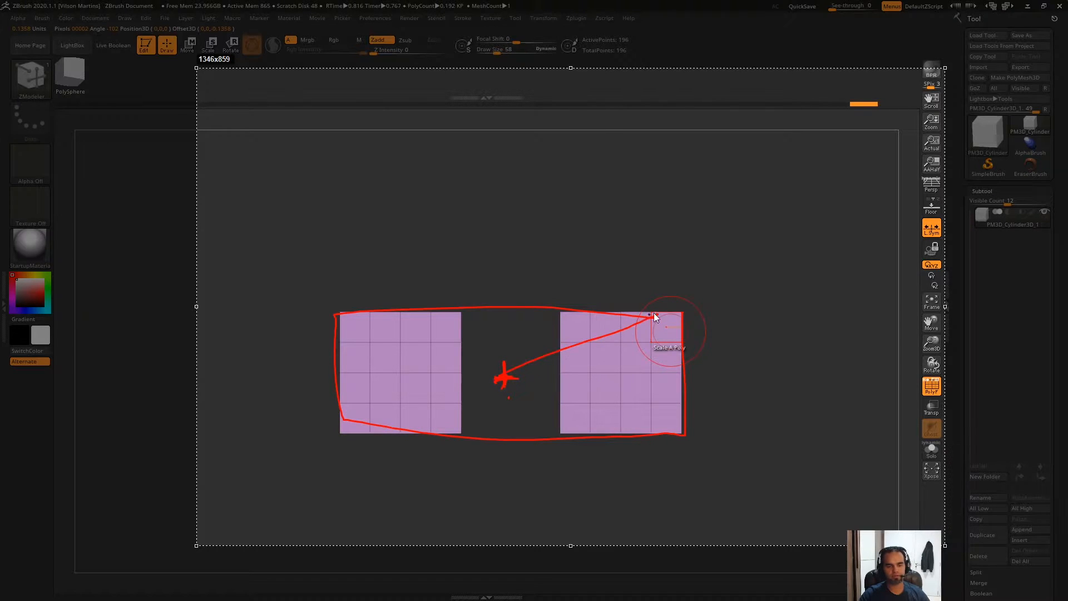
key(Escape)
- Try scaling a corner polygon of the second cube outward and then inward toward the center shared by both cubes
drag(730, 297, 724, 320)
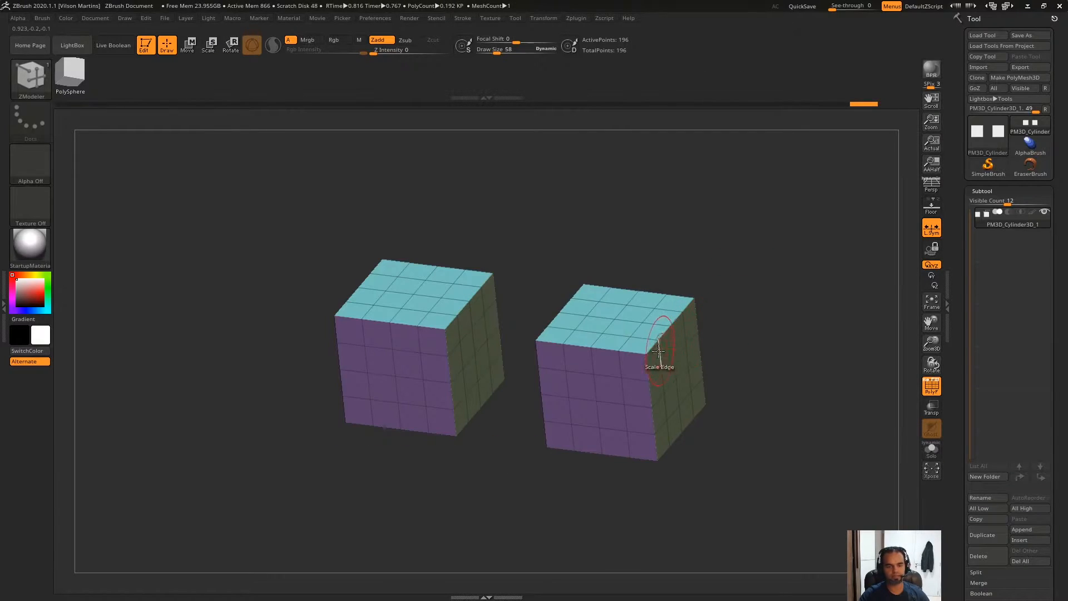
drag(649, 357, 775, 221)
key(ctrl+z)
drag(734, 302, 728, 326)
drag(664, 362, 516, 389)
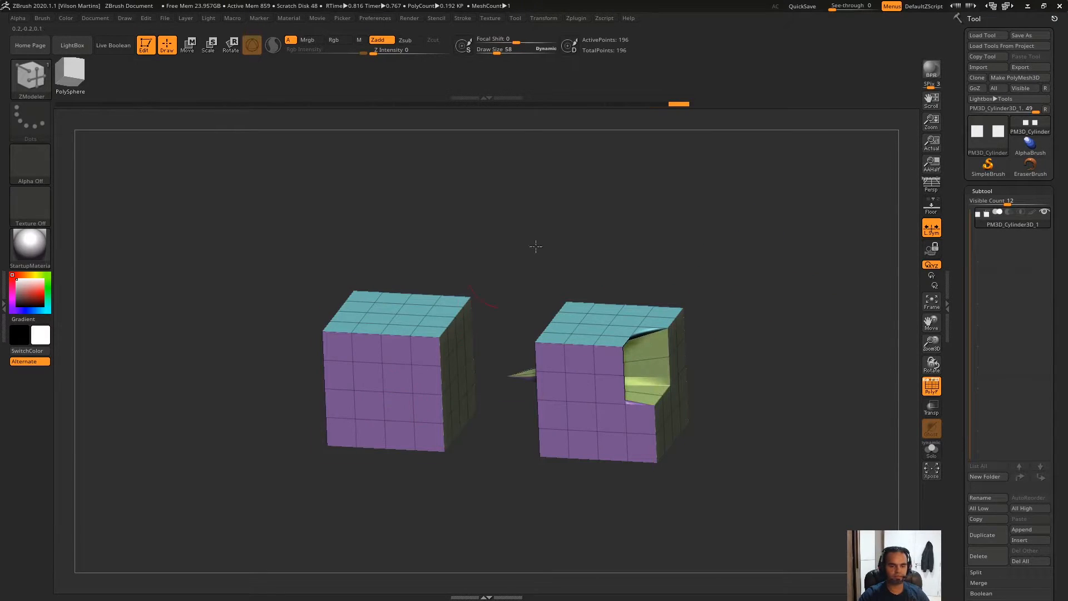
shift+drag(534, 245, 531, 260)
alt+drag(492, 377, 499, 448)
mouse_move(668, 279)
alt+mouse_down()
mouse_move(720, 226)
mouse_move(618, 269)
mouse_move(541, 238)
mouse_move(591, 253)
alt+mouse_up()
- Undo the polygon scaling and the cube duplication to get back to a single cube
key(ctrl+z)
key(ctrl+z)
key(ctrl+z)
key(ctrl+z)
- Set the Scale action's center option to Axis Center for a single polygon
key(space)
click(402, 429)
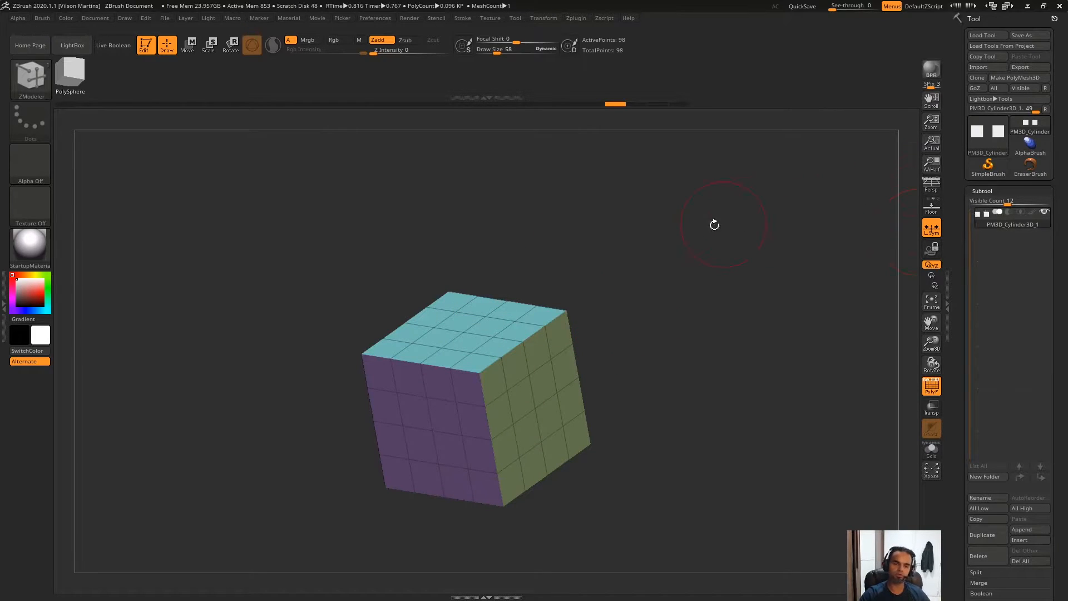
drag(638, 216, 534, 332)
key(space)
click(485, 430)
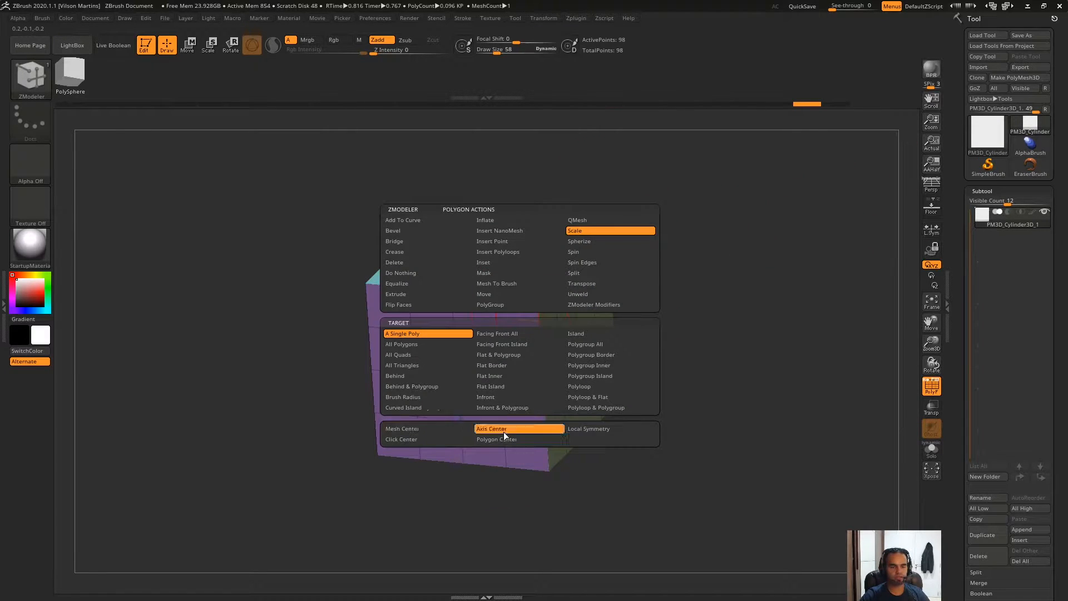
- Turn on the floor grid so the world axes show around the cube
alt+drag(767, 321, 758, 241)
drag(722, 273, 436, 297)
click(931, 210)
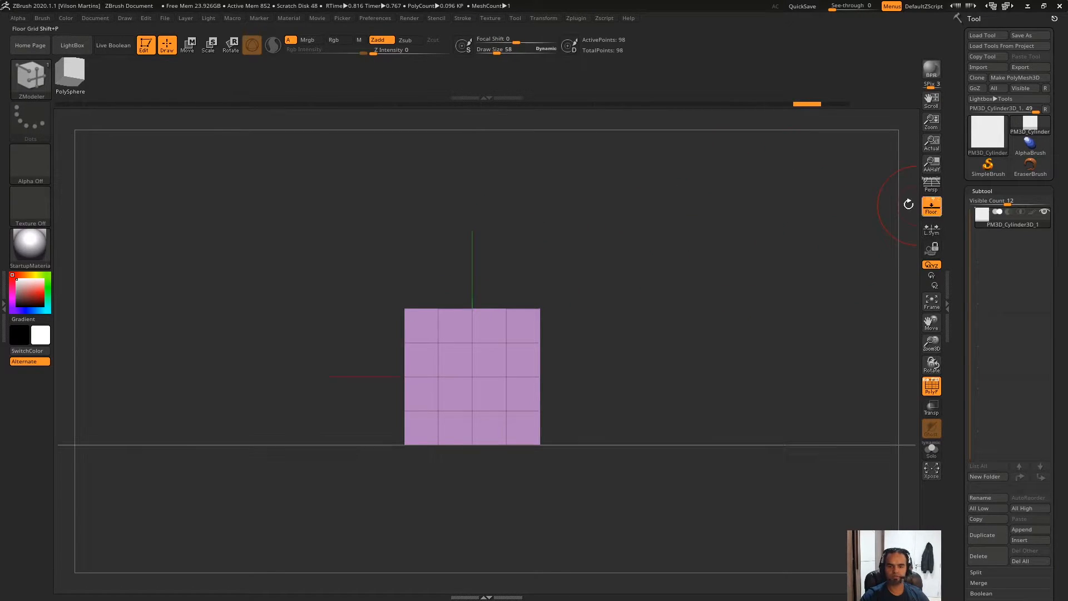
drag(851, 212, 940, 211)
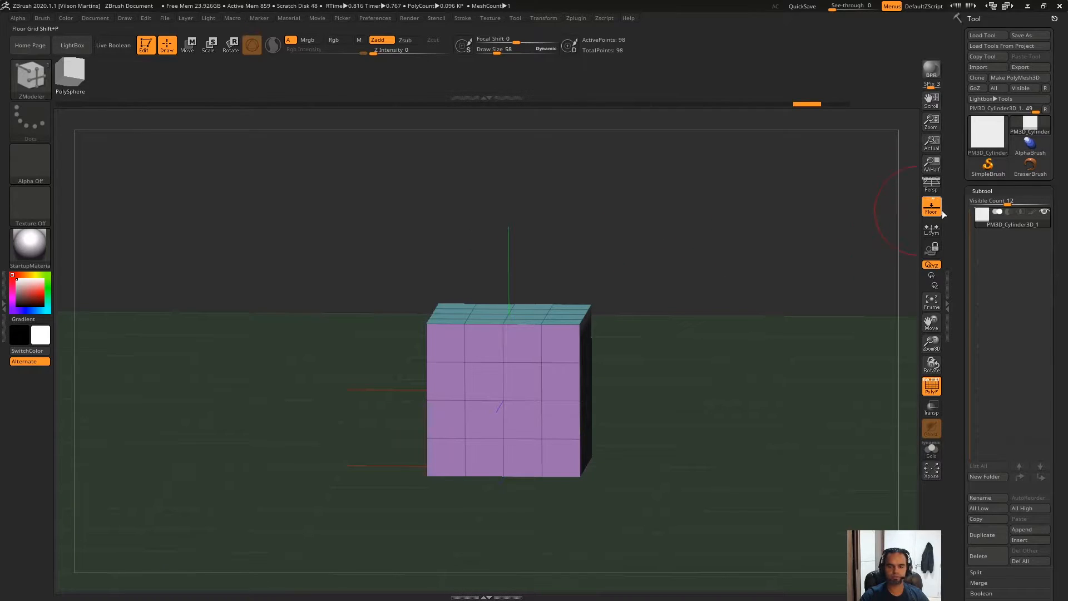
click(125, 18)
click(145, 396)
click(146, 400)
- Try scaling a cube polygon with Axis Center and undo it
mouse_move(657, 167)
mouse_down()
mouse_move(698, 186)
mouse_move(662, 266)
mouse_move(670, 278)
mouse_up()
drag(572, 309, 275, 455)
drag(626, 270, 609, 223)
key(ctrl+z)
drag(671, 242, 660, 273)
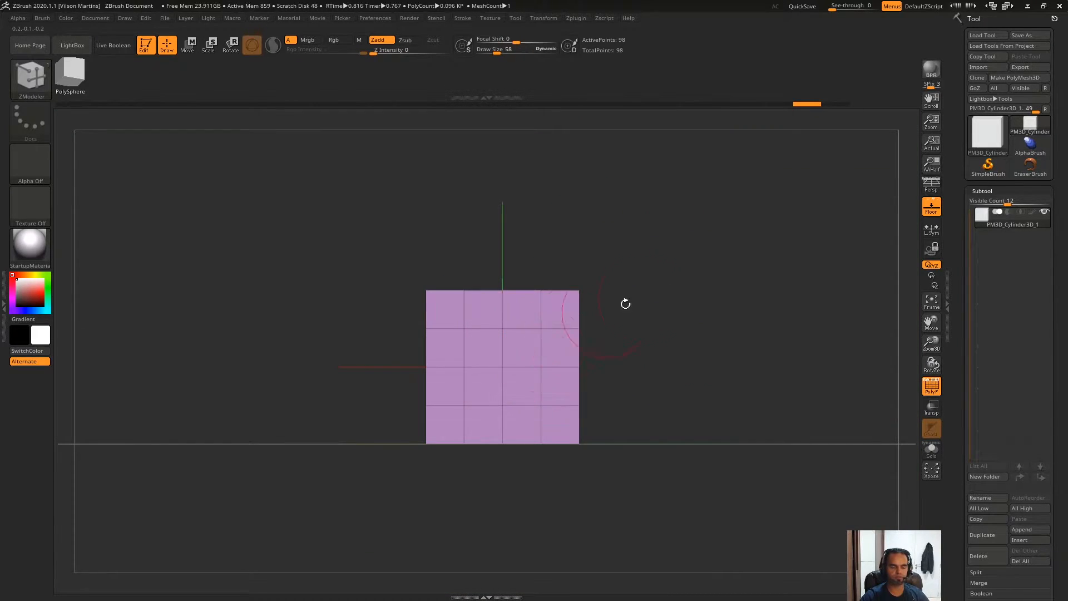
- Move the whole cube up and sideways away from the world origin with the gizmo, then return to Draw mode
key(w)
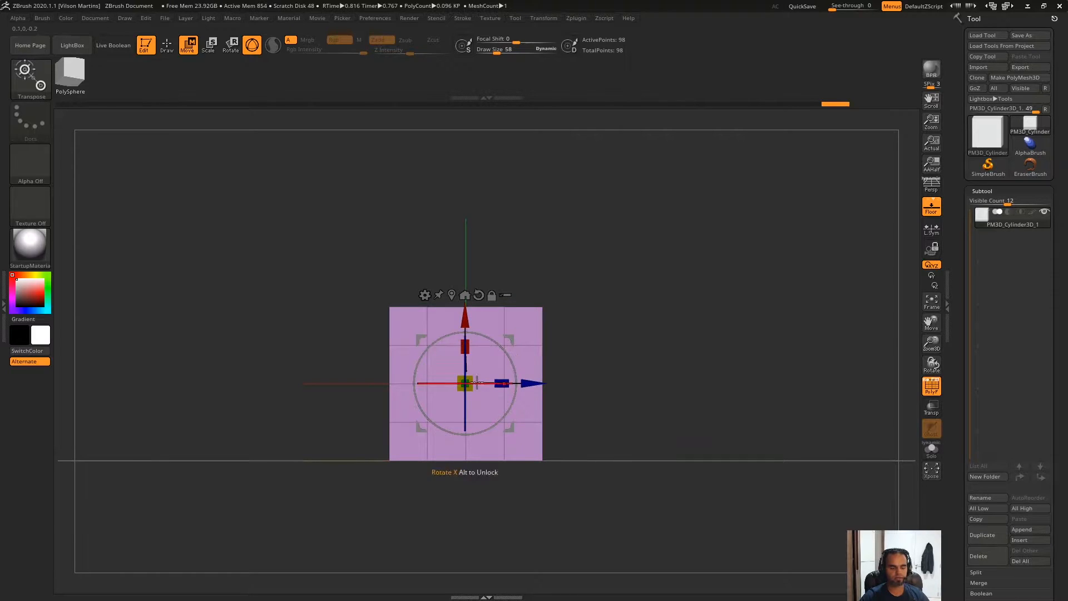
mouse_move(591, 279)
mouse_down()
mouse_move(635, 276)
mouse_move(558, 343)
mouse_move(609, 225)
mouse_move(713, 160)
mouse_up()
key(q)
mouse_move(768, 293)
mouse_down()
mouse_move(773, 341)
mouse_move(672, 410)
mouse_up()
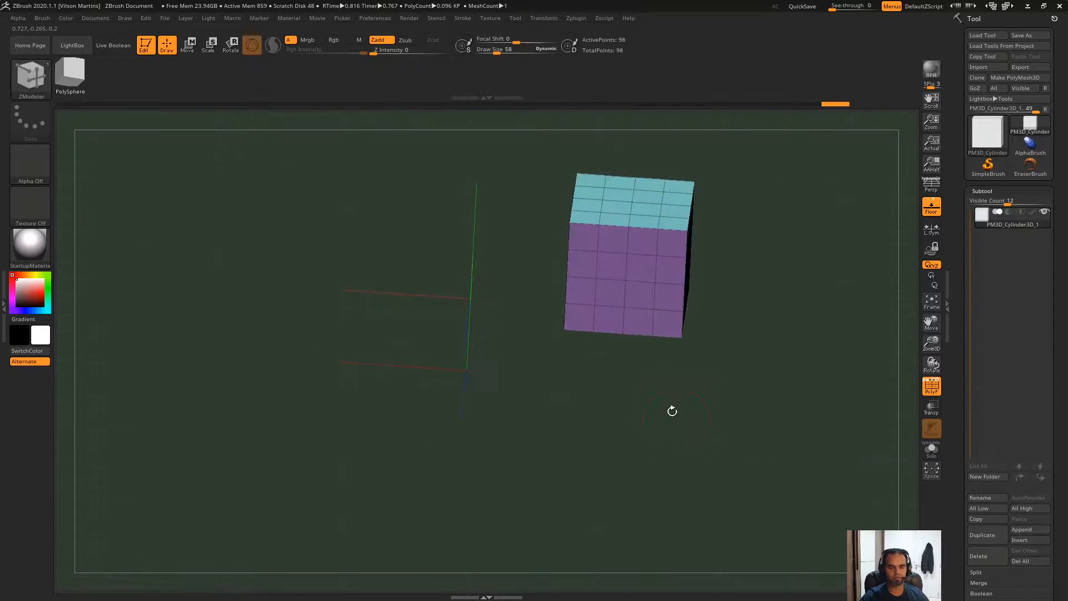
- Try scaling a front polygon of the offset cube toward the world origin, then undo the scaling and the move
drag(640, 270, 492, 360)
shift+drag(501, 398, 438, 436)
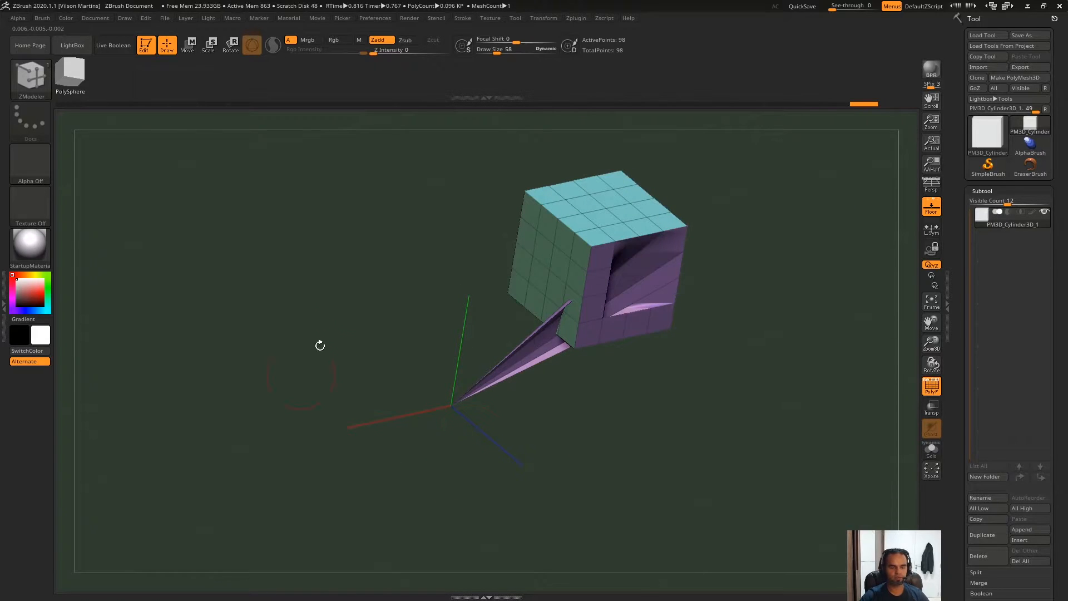
key(ctrl+z)
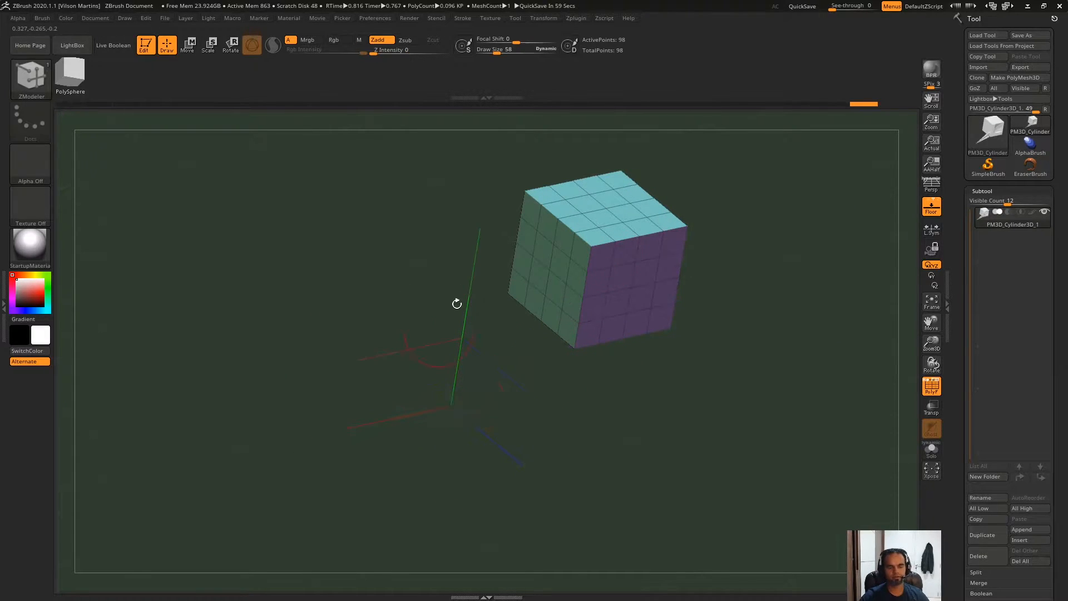
shift+drag(467, 409, 584, 290)
- Switch the Scale center option to Local Symmetry and back to Mesh Center, and hide the floor grid
key(space)
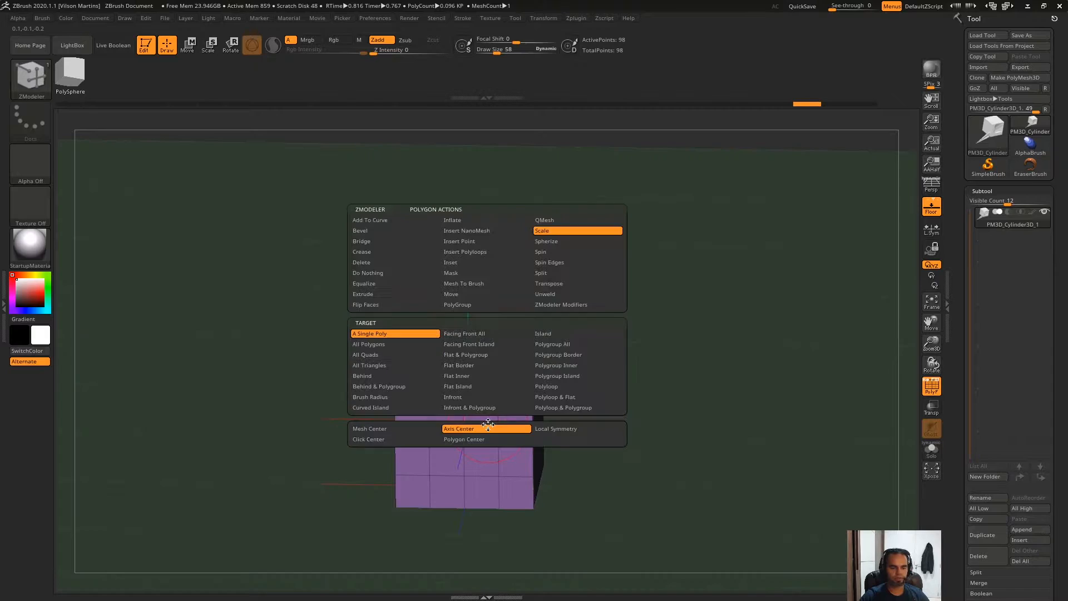
click(563, 430)
click(932, 207)
shift+drag(620, 317, 668, 284)
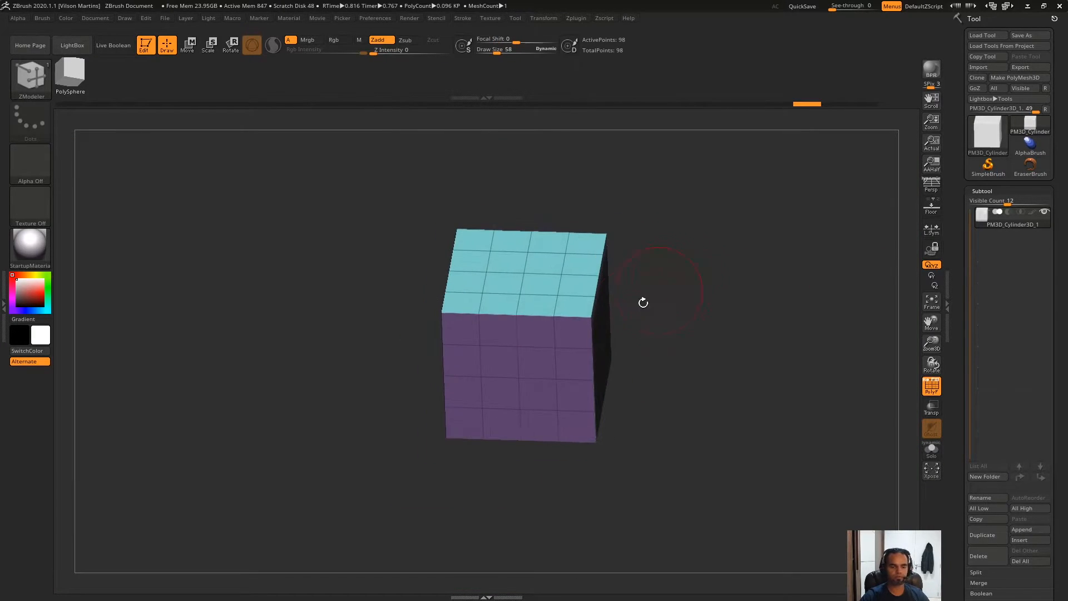
key(space)
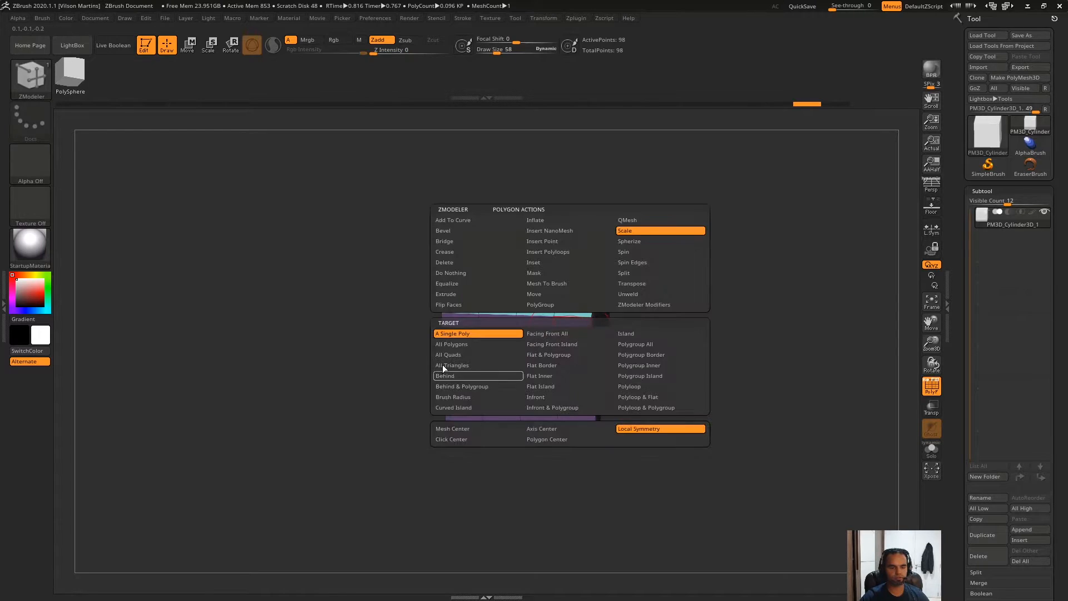
click(483, 427)
- Duplicate the cube sideways with the gizmo and return to Draw mode
key(w)
alt+drag(698, 335, 596, 329)
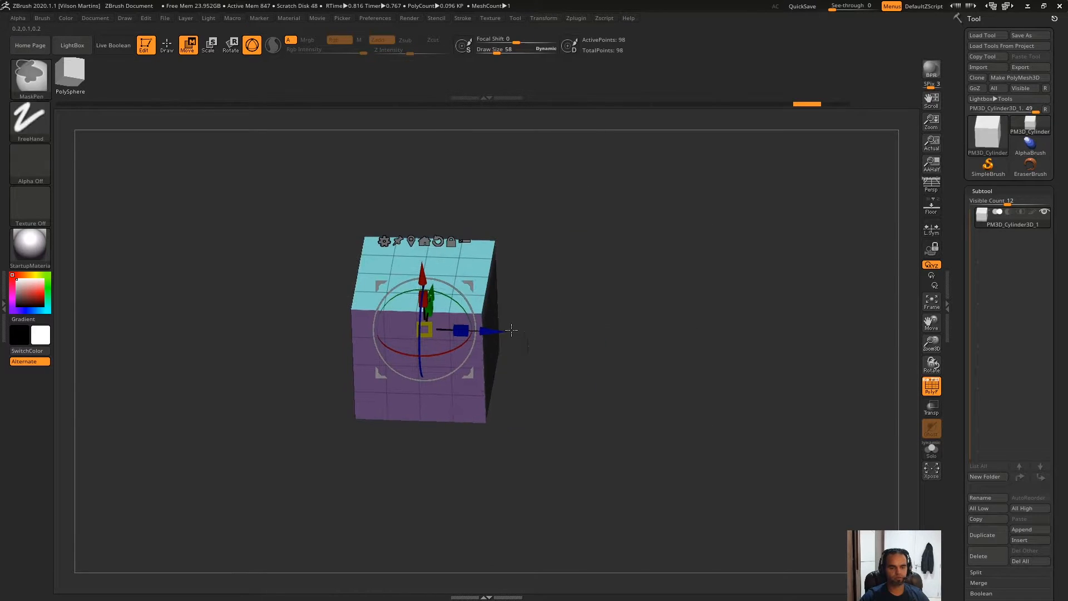
ctrl+drag(502, 326, 713, 328)
key(q)
- Raise the draw size to 146 and smooth the left cube into a small rounded shape
mouse_move(806, 205)
mouse_down()
mouse_move(834, 229)
mouse_move(479, 250)
mouse_move(511, 341)
mouse_up()
key(s)
mouse_move(440, 341)
mouse_down()
mouse_move(452, 341)
mouse_move(371, 371)
mouse_up()
mouse_move(289, 339)
shift+mouse_down()
mouse_move(319, 329)
mouse_move(393, 334)
shift+mouse_up()
shift+drag(418, 187, 454, 209)
- Turn on the floor grid and examine where the world axes lie relative to the rounded shape and the cube
mouse_move(584, 305)
mouse_down()
mouse_move(719, 346)
mouse_move(715, 390)
mouse_move(959, 230)
mouse_up()
click(932, 215)
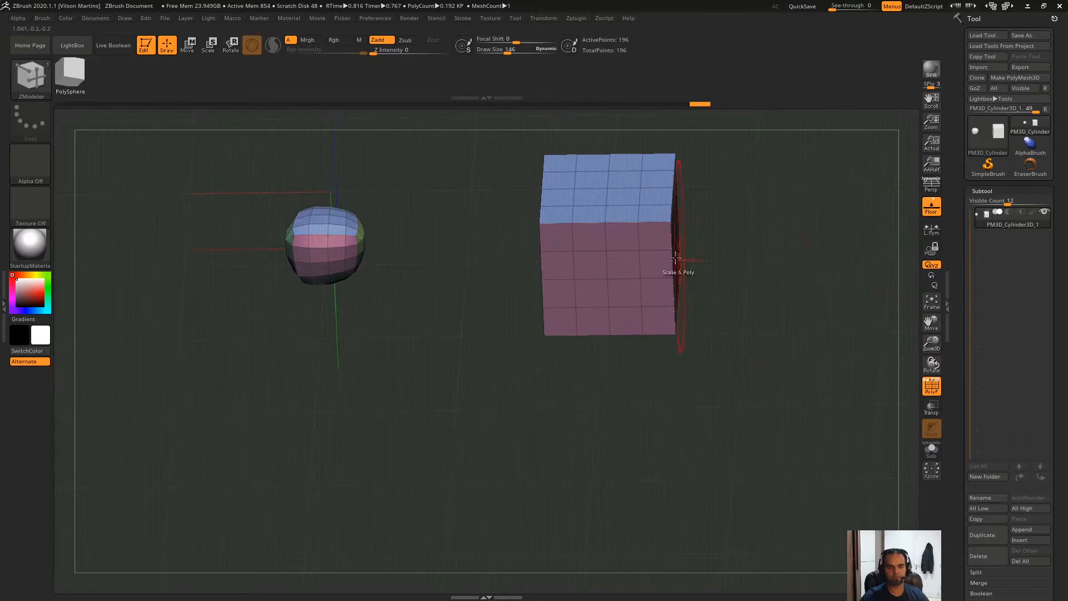
alt+right_drag(617, 267, 580, 332)
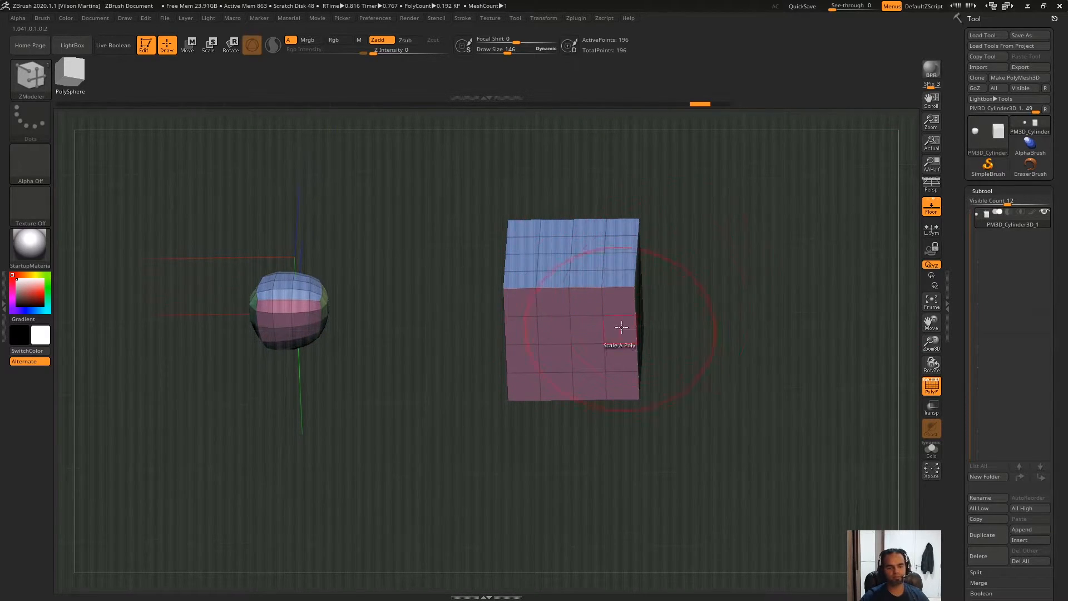
drag(663, 343, 632, 327)
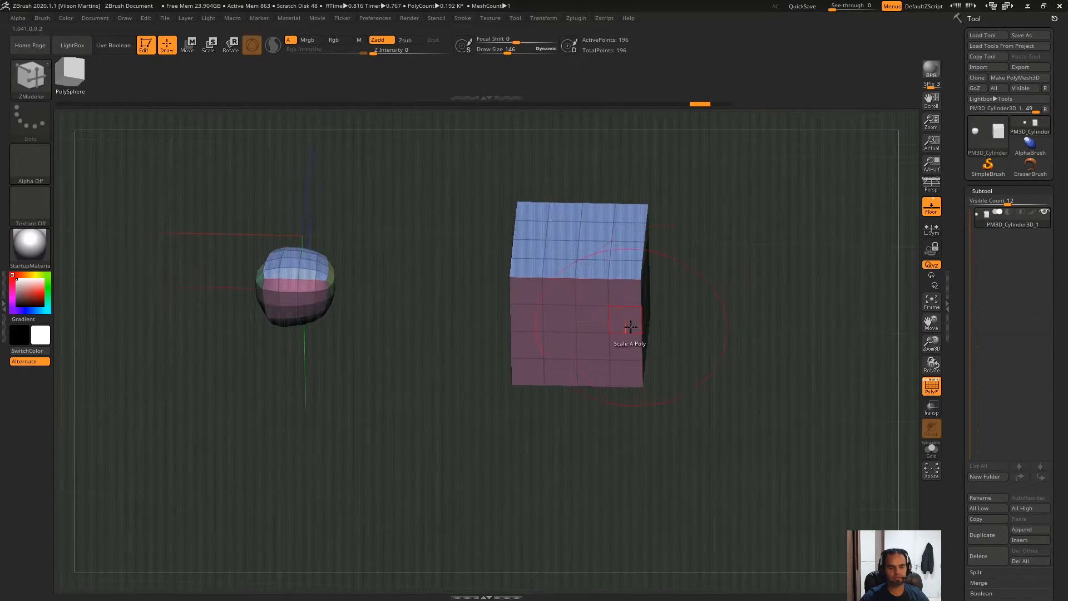
drag(744, 274, 623, 323)
- Undo a trial scaling on the cube and switch the Scale center option to Axis Center
key(space)
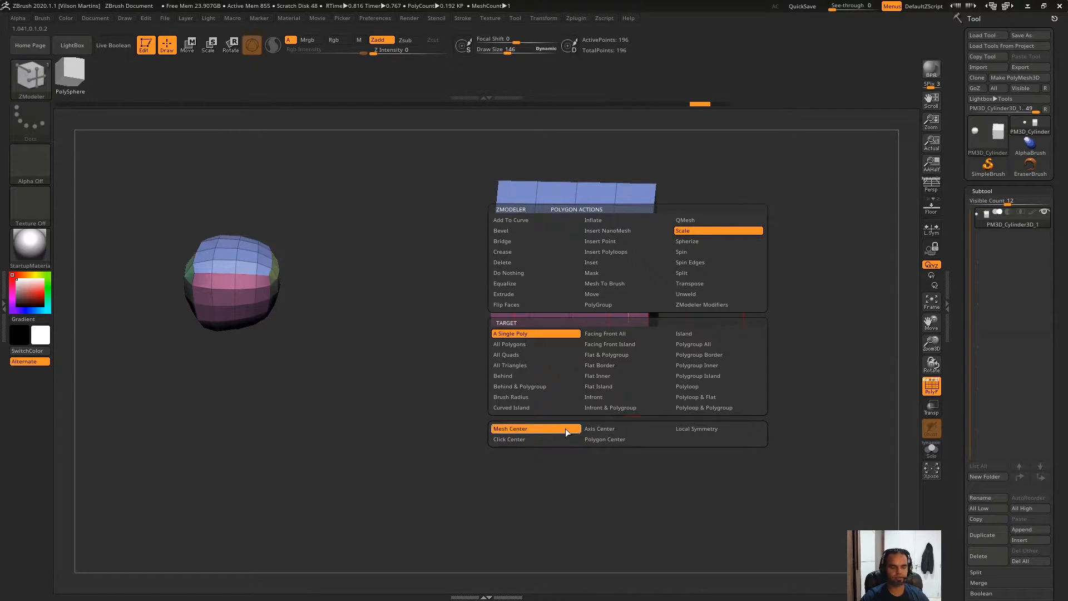
drag(625, 338, 565, 263)
key(ctrl+z)
key(space)
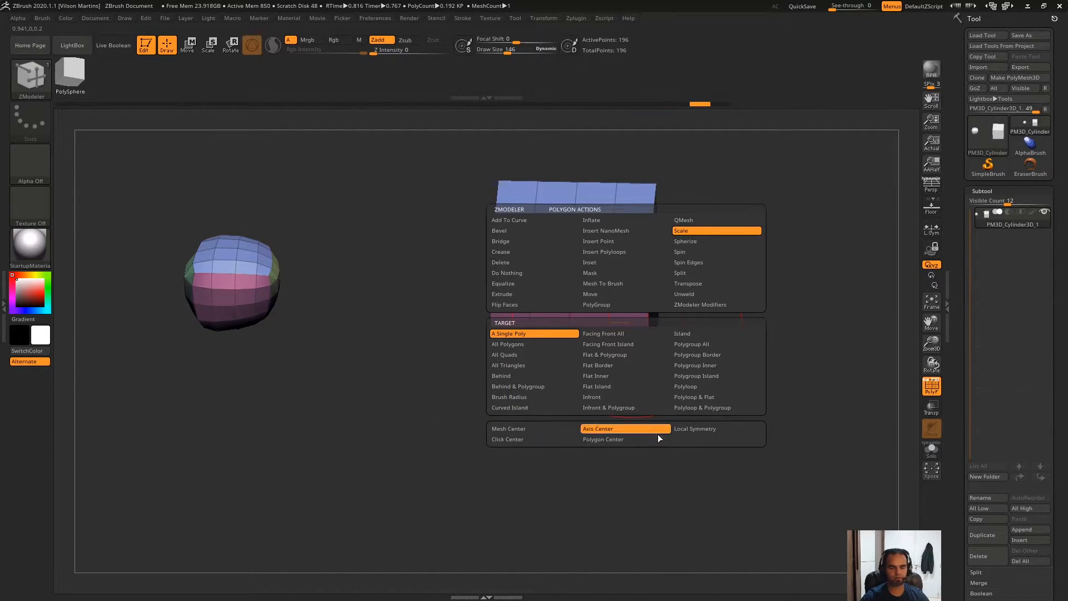
drag(706, 441, 692, 282)
- Annotate the right cube's front face with axes at its center and a point on each side, and discard the annotation
key(Print)
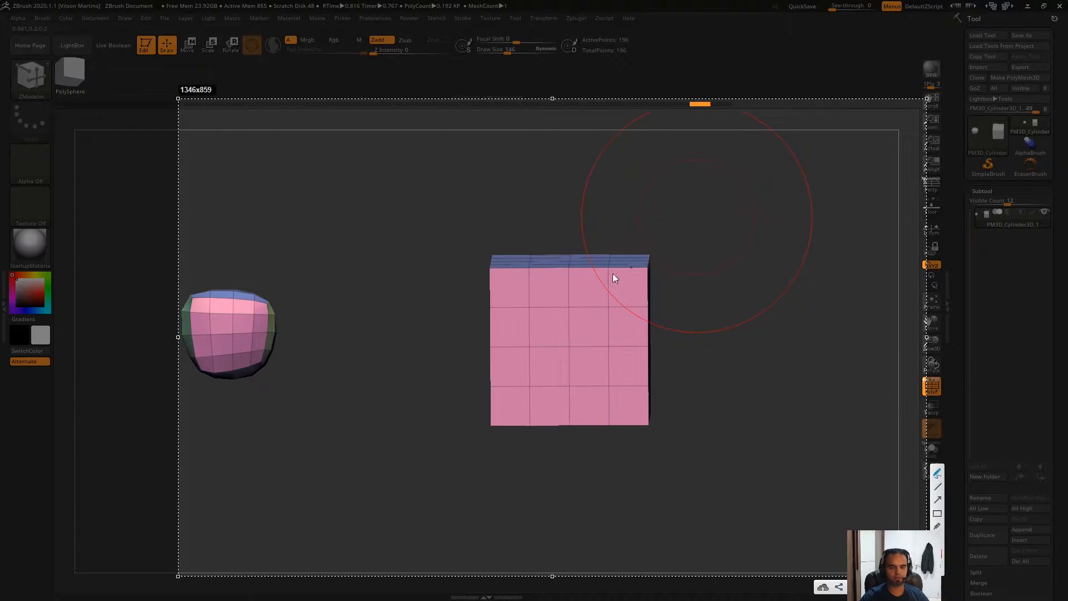
drag(570, 318, 573, 358)
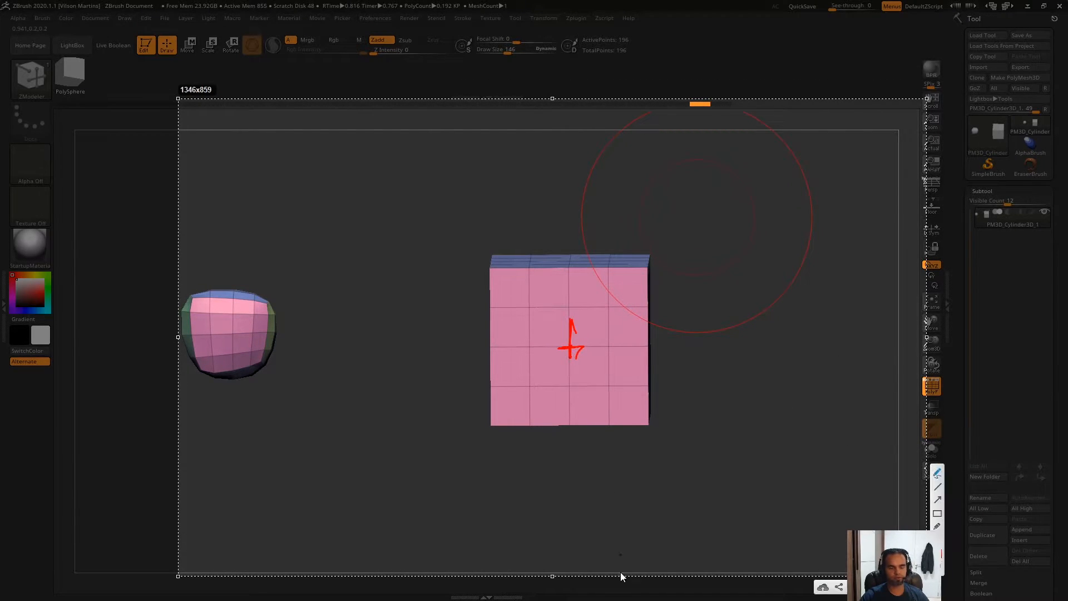
click(611, 346)
drag(527, 347, 530, 349)
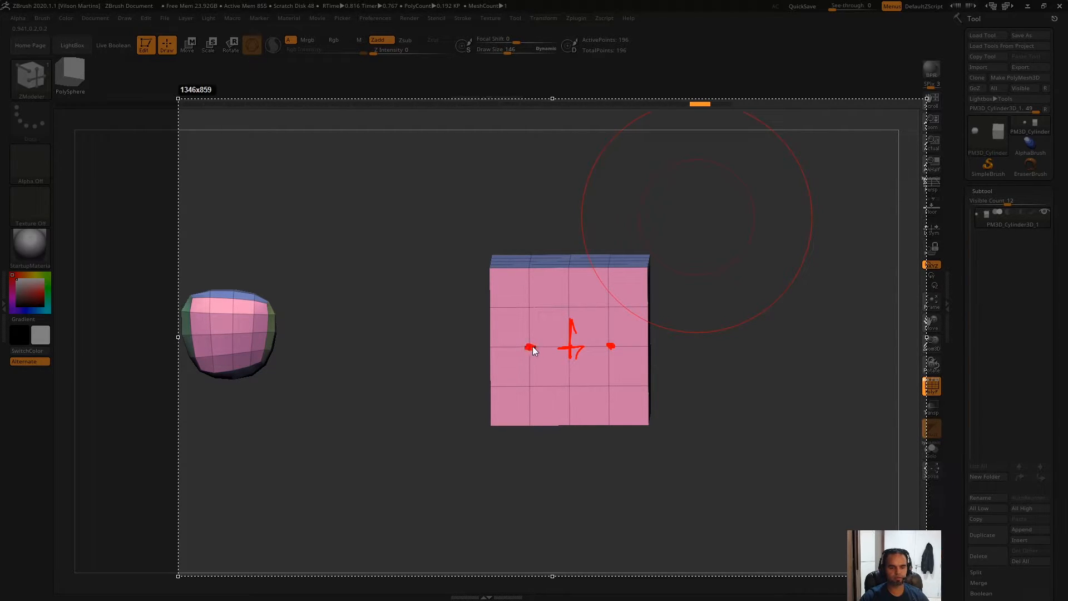
key(Escape)
- Try scaling polygons on the right cube's front face about the axis center and undo the trials
drag(710, 331, 625, 334)
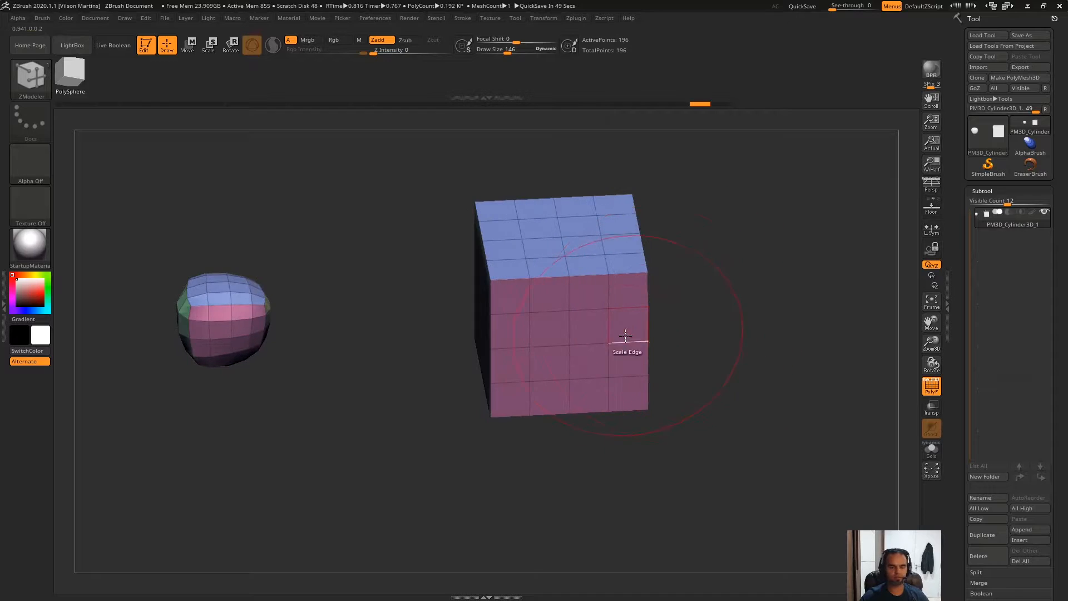
drag(553, 363, 324, 298)
key(ctrl+z)
drag(630, 331, 553, 347)
key(ctrl+z)
key(ctrl+z)
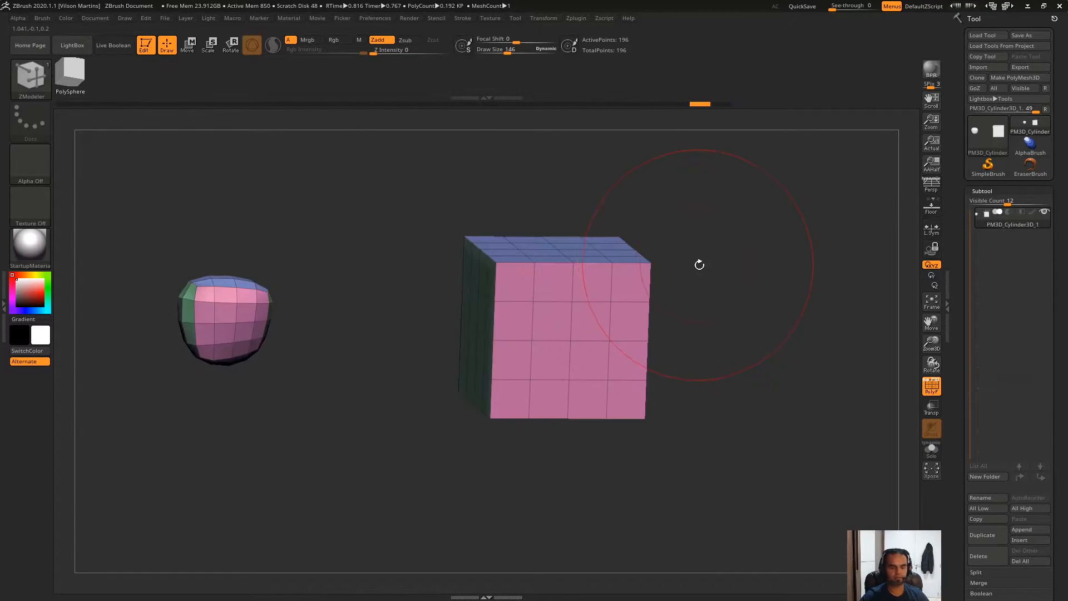
- Undo the smoothing of the left shape and bring both cubes into view
key(ctrl+z)
key(ctrl+z)
ctrl+right_drag(712, 296, 715, 280)
drag(715, 280, 687, 304)
alt+drag(687, 305, 716, 330)
alt+drag(723, 231, 818, 237)
- Enable Local Symmetry for the Scale polygon action, try scaling a polygon on the cube's front face and undo it
key(space)
click(702, 417)
drag(699, 370, 648, 362)
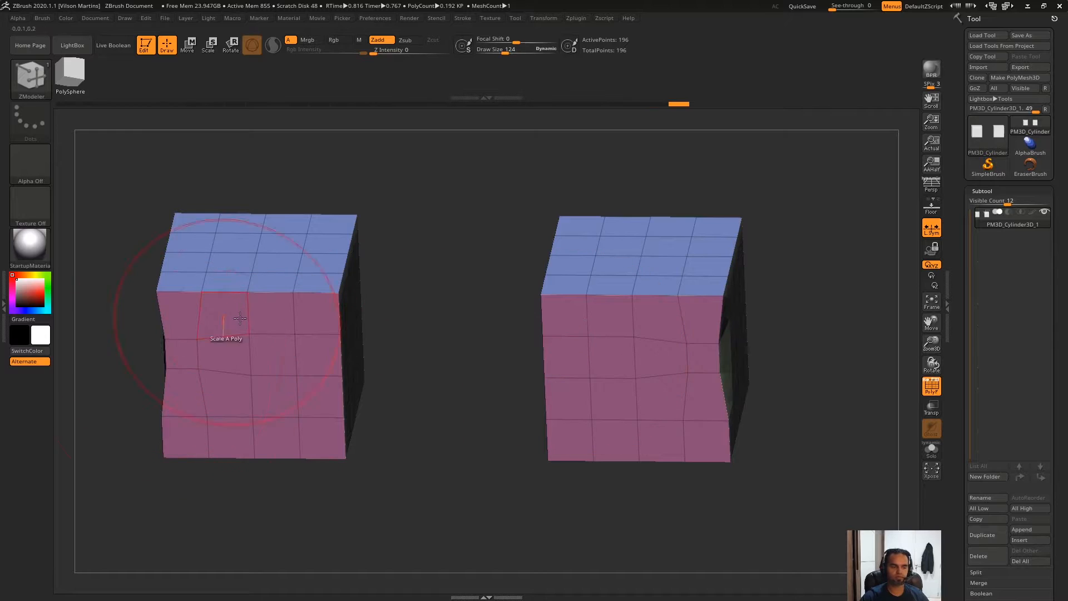
key(ctrl+z)
alt+drag(822, 303, 779, 301)
drag(779, 300, 797, 305)
drag(729, 321, 759, 246)
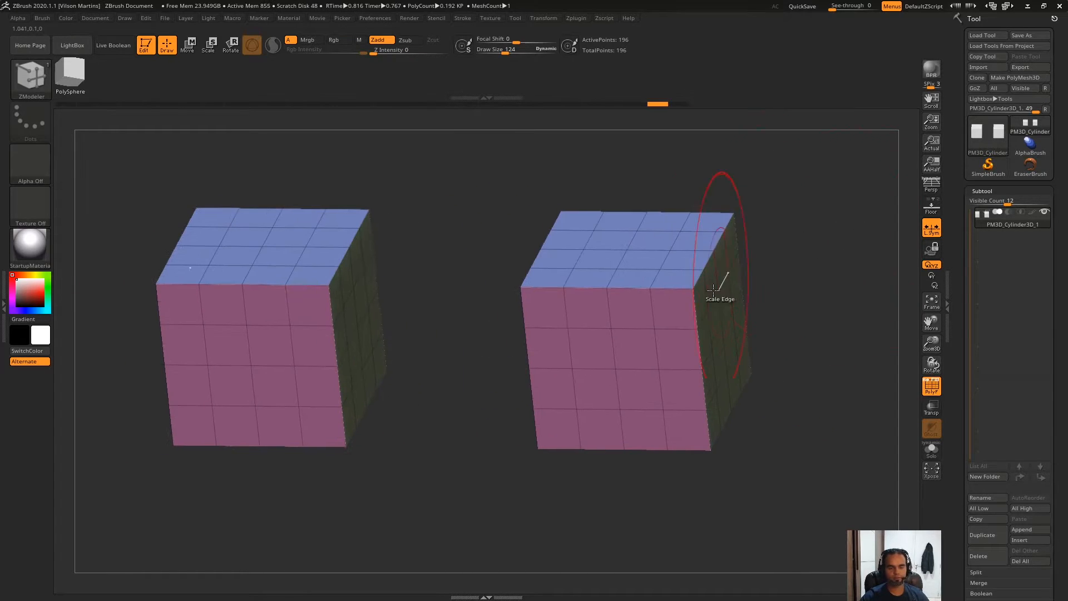
- Switch the scale center to Click Center, try scaling the front face's upper corner polygon from its inner corner and undo it
key(space)
shift+drag(612, 478, 620, 480)
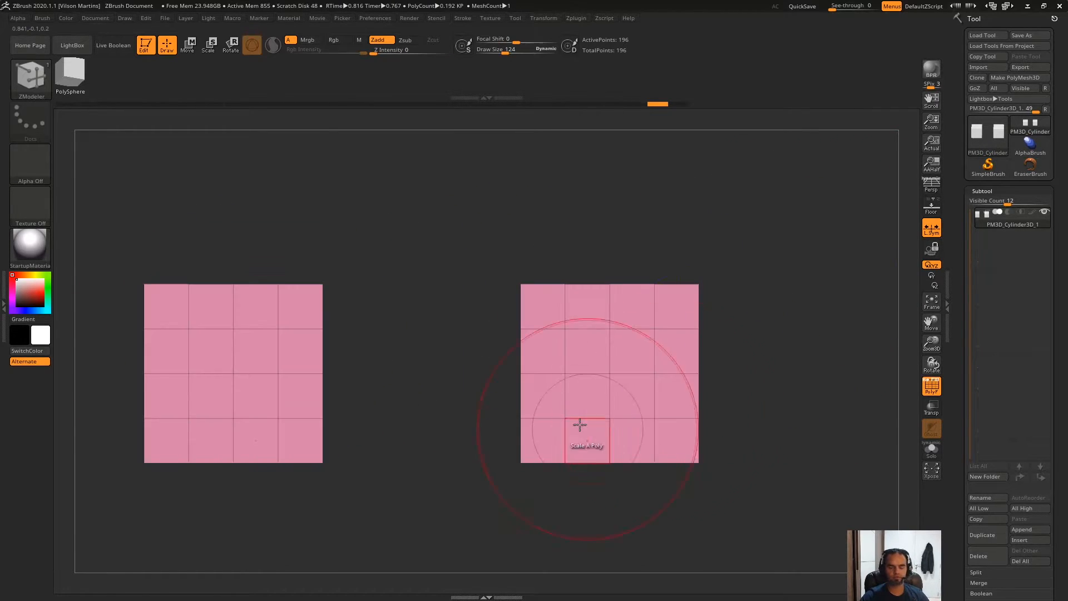
drag(717, 229, 709, 341)
alt+drag(601, 284, 617, 264)
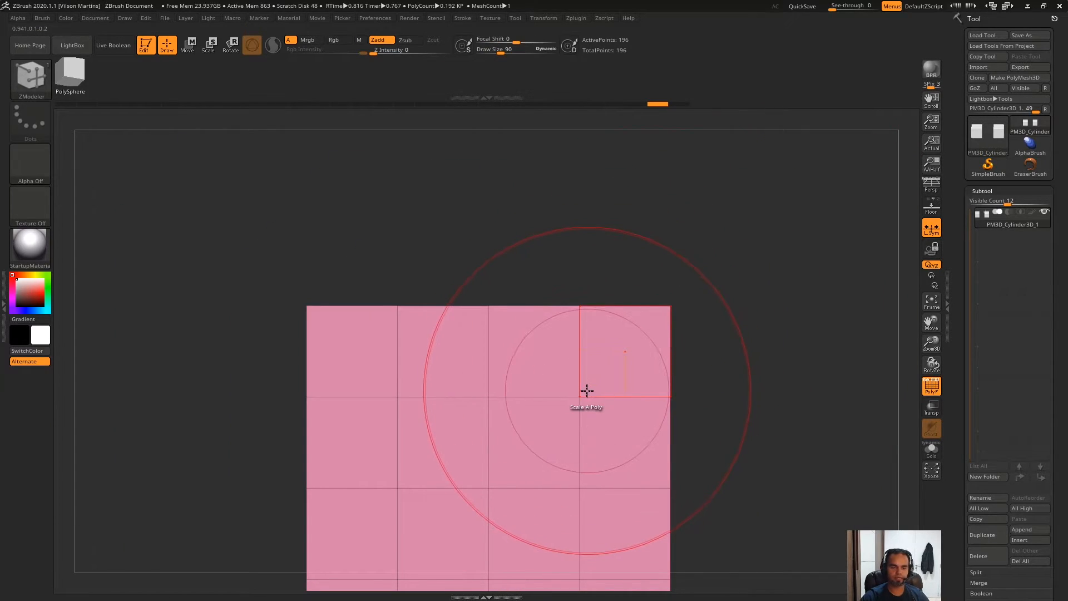
drag(589, 386, 825, 295)
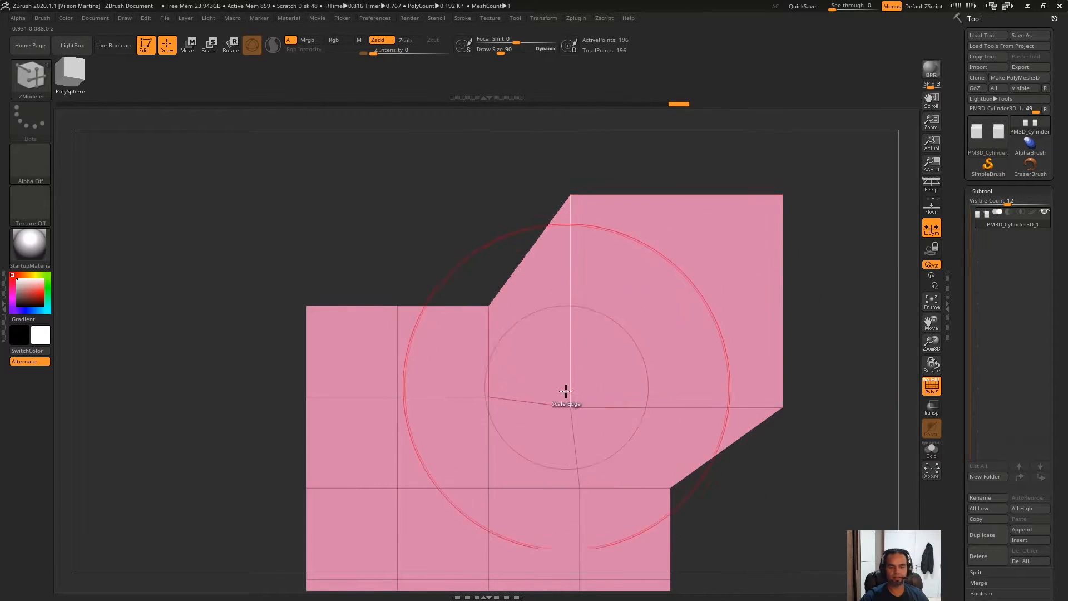
key(ctrl+z)
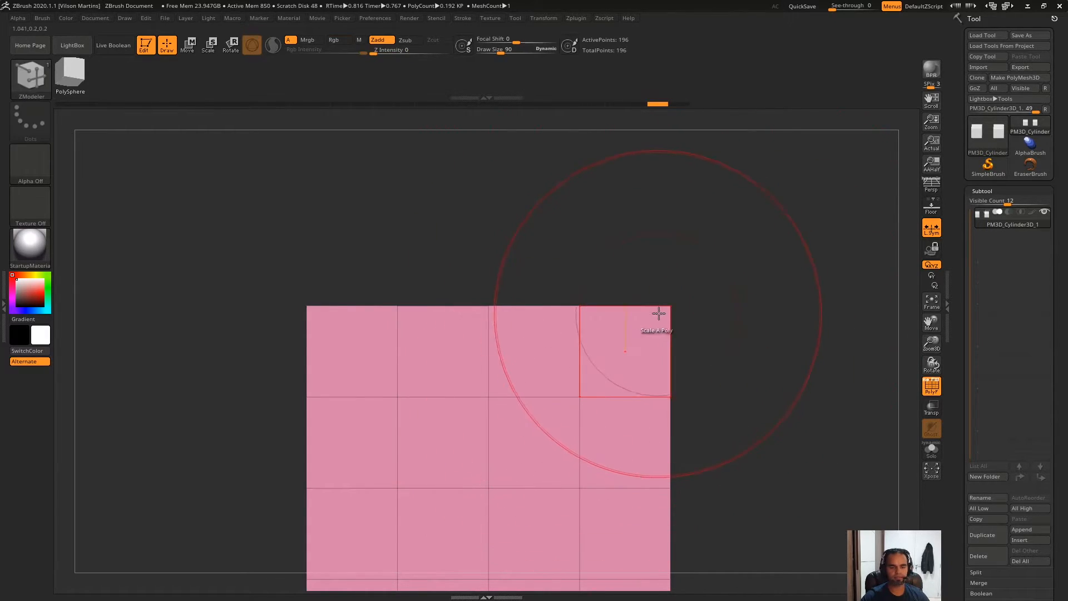
- Try scaling the same corner polygon from its outer corner and undo the trial
drag(664, 314, 1001, 271)
key(ctrl+z)
alt+drag(731, 282, 474, 321)
mouse_move(770, 203)
shift+mouse_down()
mouse_move(796, 192)
mouse_move(567, 396)
mouse_move(529, 360)
shift+mouse_up()
key(ctrl)
key(ctrl+z)
drag(740, 246, 787, 294)
- Set the scale center to Polygon Center, try scaling a single polygon on the right cube's front face and undo it
key(space)
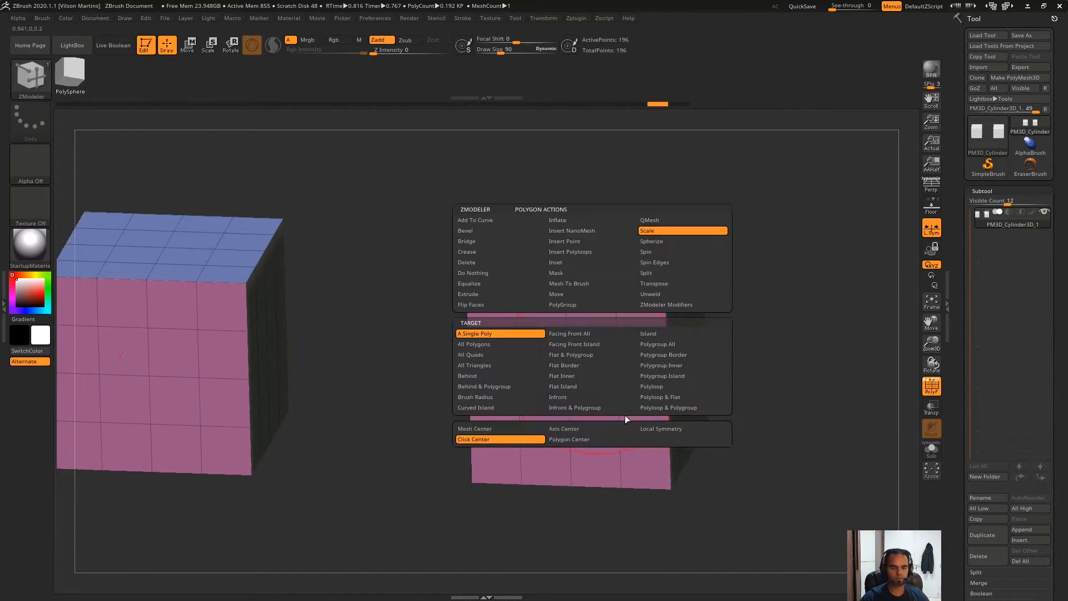
click(591, 440)
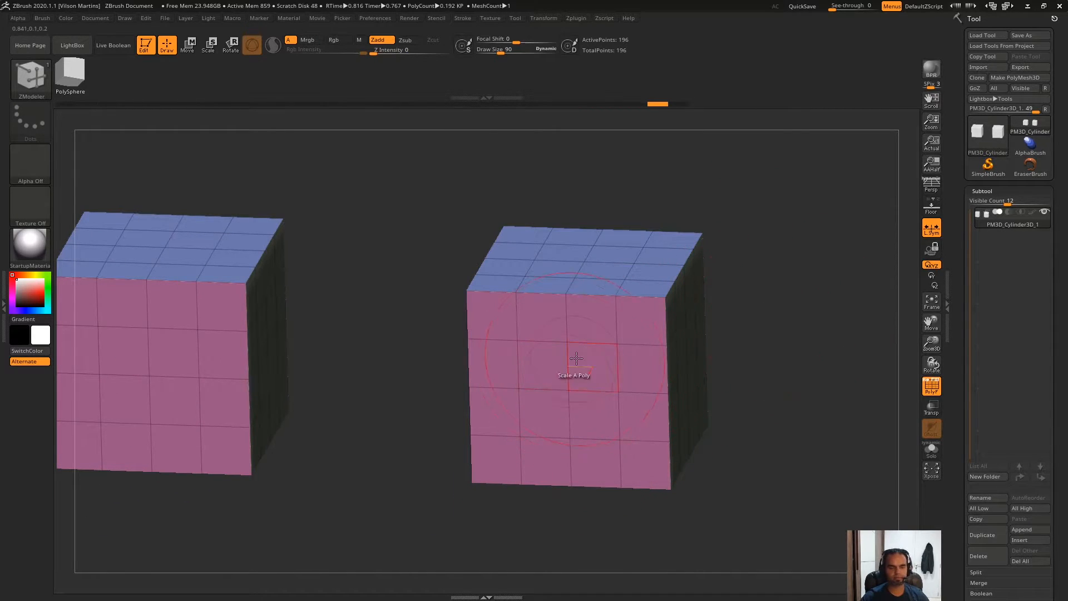
scroll(642, 356, up, 2)
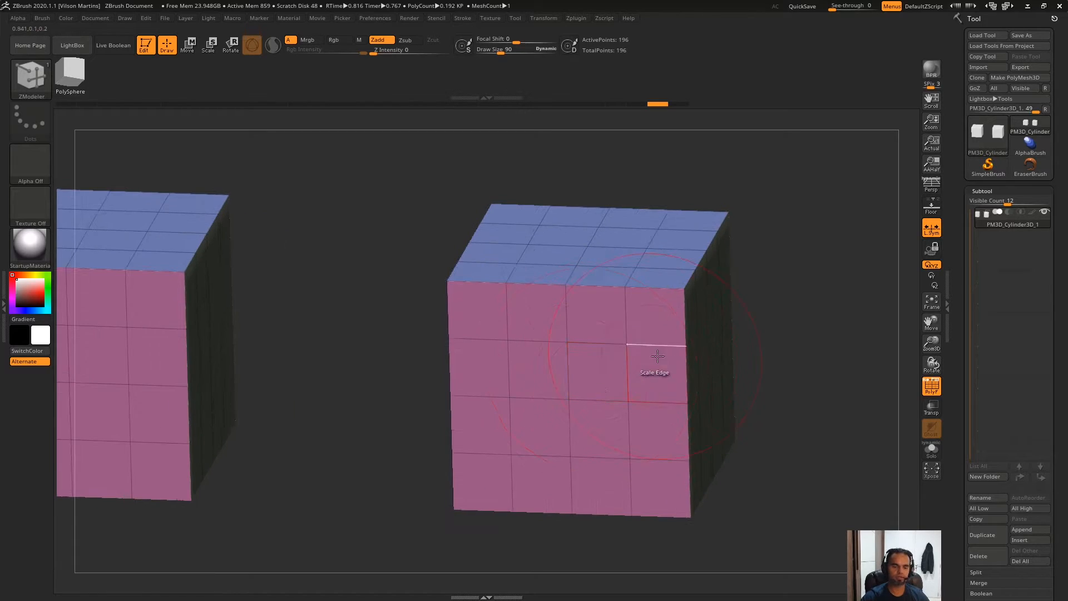
drag(595, 368, 665, 363)
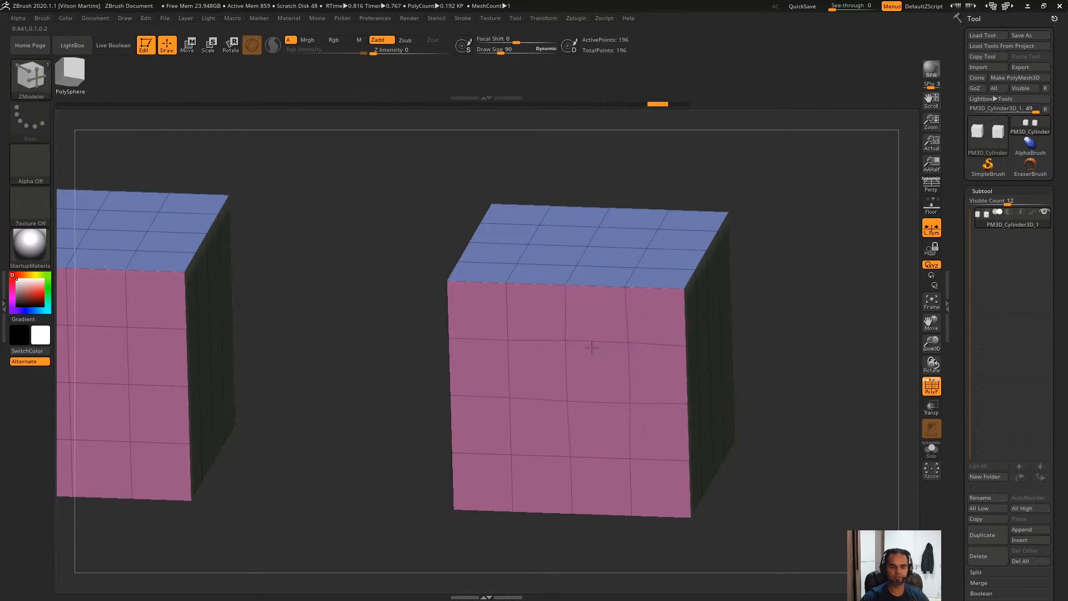
key(ctrl+z)
drag(794, 362, 575, 345)
- Try the Scale polygon action with the Polygroup All target on the right cube and undo the scaling
key(space)
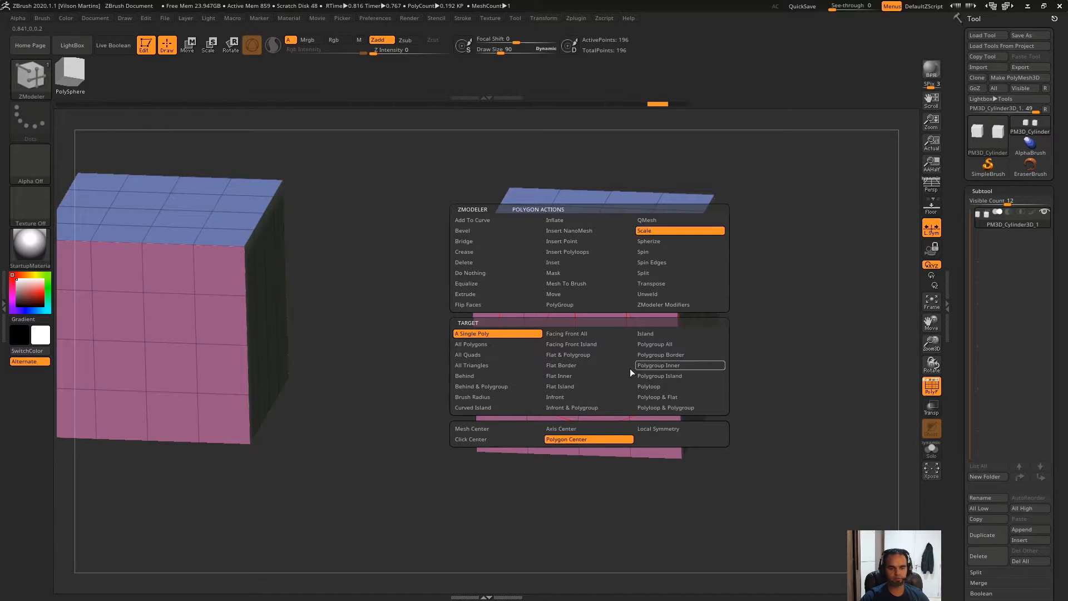
click(686, 344)
drag(811, 310, 568, 367)
key(space)
key(space)
mouse_move(481, 317)
alt+mouse_down()
mouse_move(637, 440)
mouse_move(519, 335)
mouse_move(579, 364)
alt+mouse_up()
mouse_move(671, 328)
right_down()
mouse_move(592, 369)
mouse_move(670, 335)
right_up()
drag(579, 375, 705, 437)
key(ctrl+z)
drag(817, 282, 722, 287)
mouse_move(791, 271)
mouse_down()
mouse_move(794, 294)
mouse_move(778, 284)
mouse_up()
key(ctrl+z)
- Set the Scale edge action's target to EdgeLoop Complete and try enlarging a horizontal edge loop around the right cube
key(space)
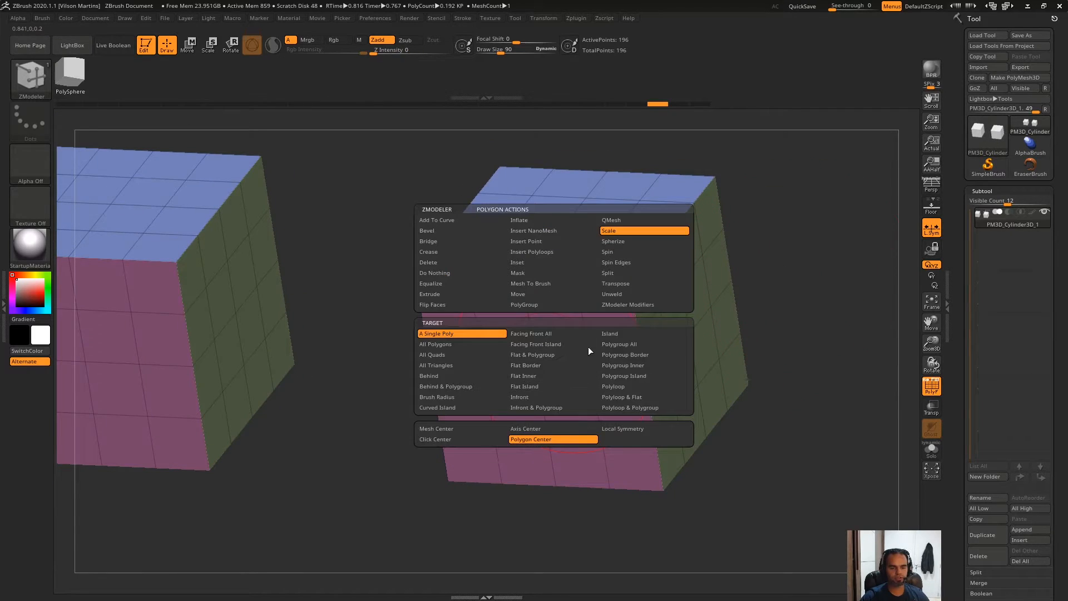
key(space)
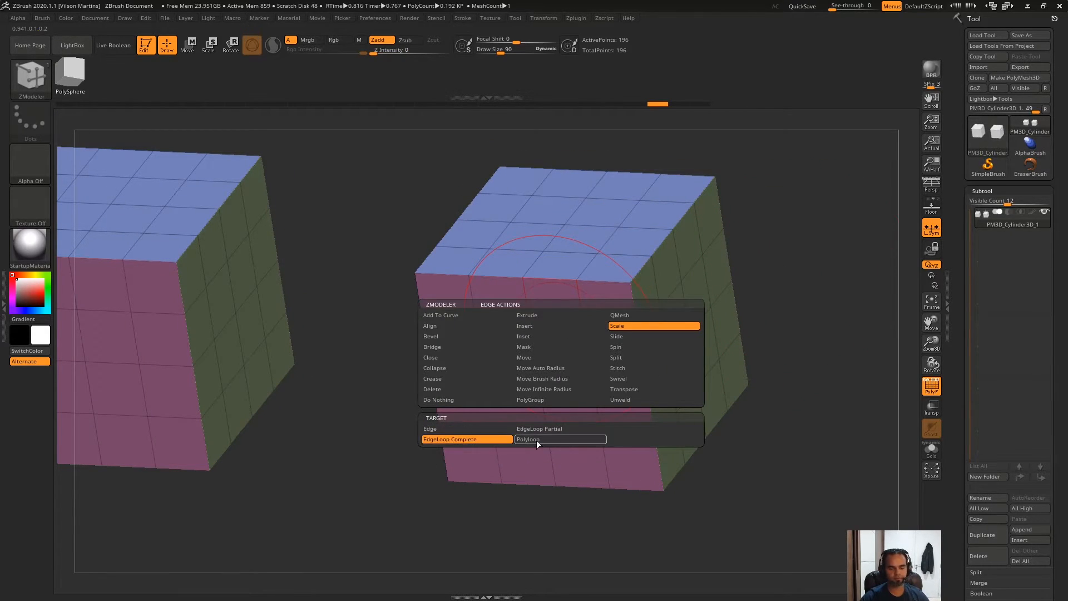
click(487, 428)
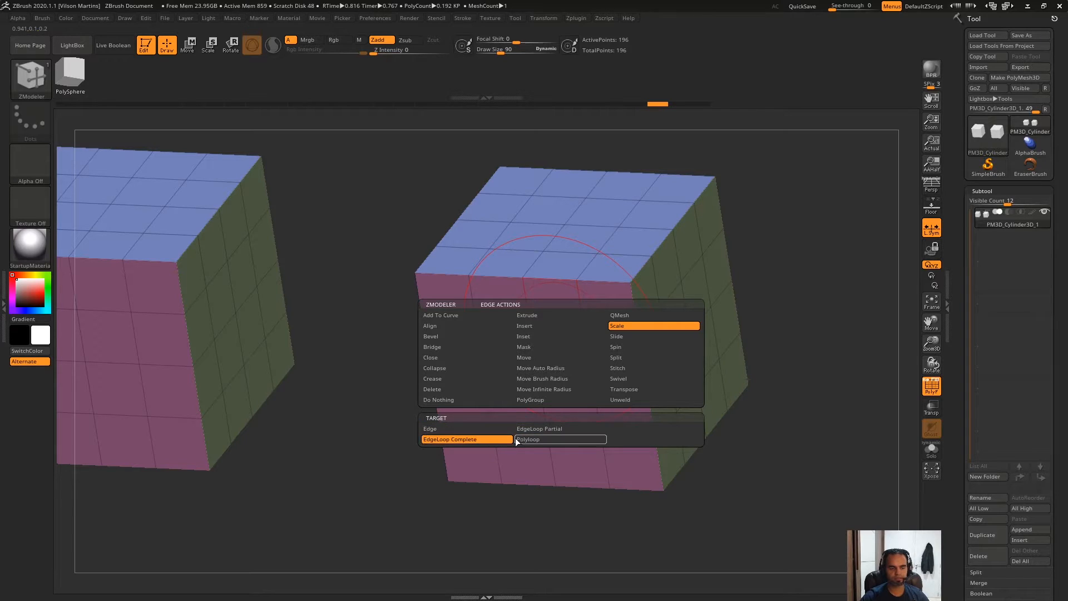
drag(823, 208, 788, 231)
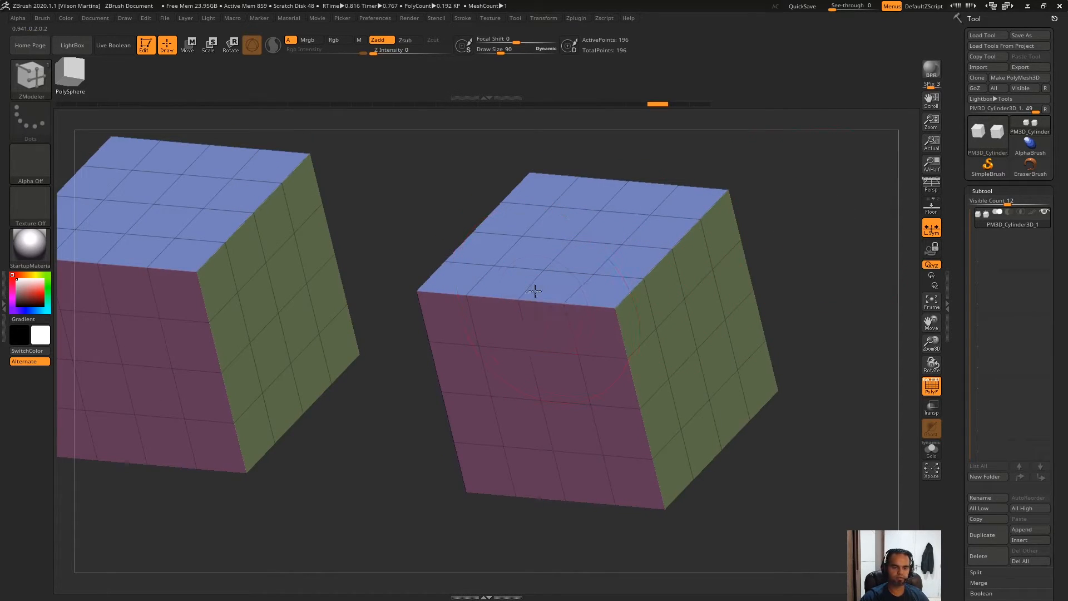
right_drag(554, 304, 592, 317)
key(space)
click(471, 439)
drag(539, 351, 679, 384)
drag(790, 194, 794, 274)
shift+drag(775, 221, 781, 209)
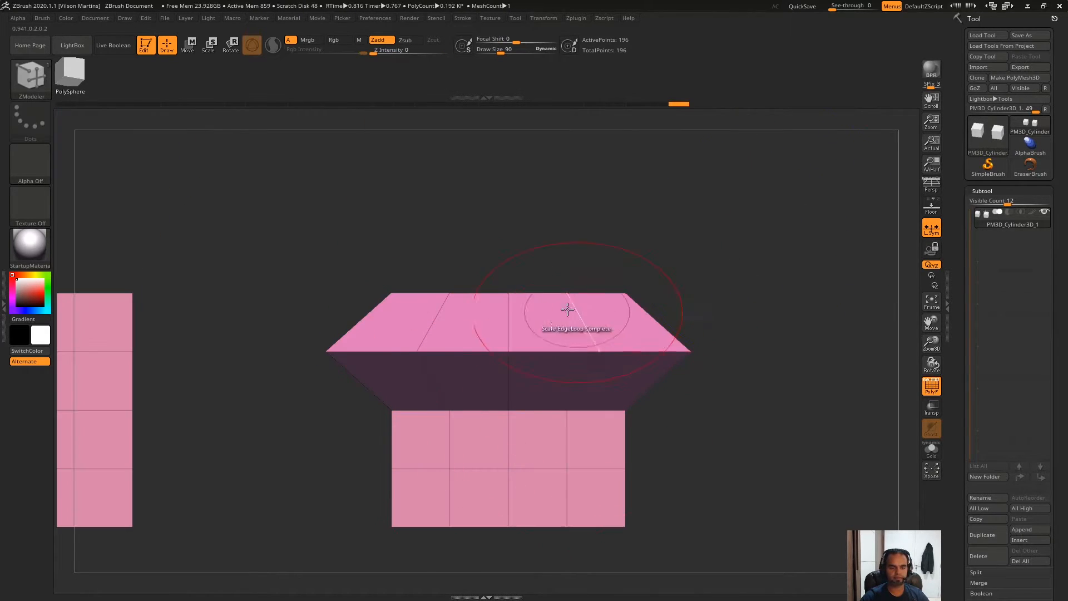
drag(641, 225, 582, 382)
- Set the Scale edge action's target to Polyloop, try enlarging a band around the right cube and undo it
key(space)
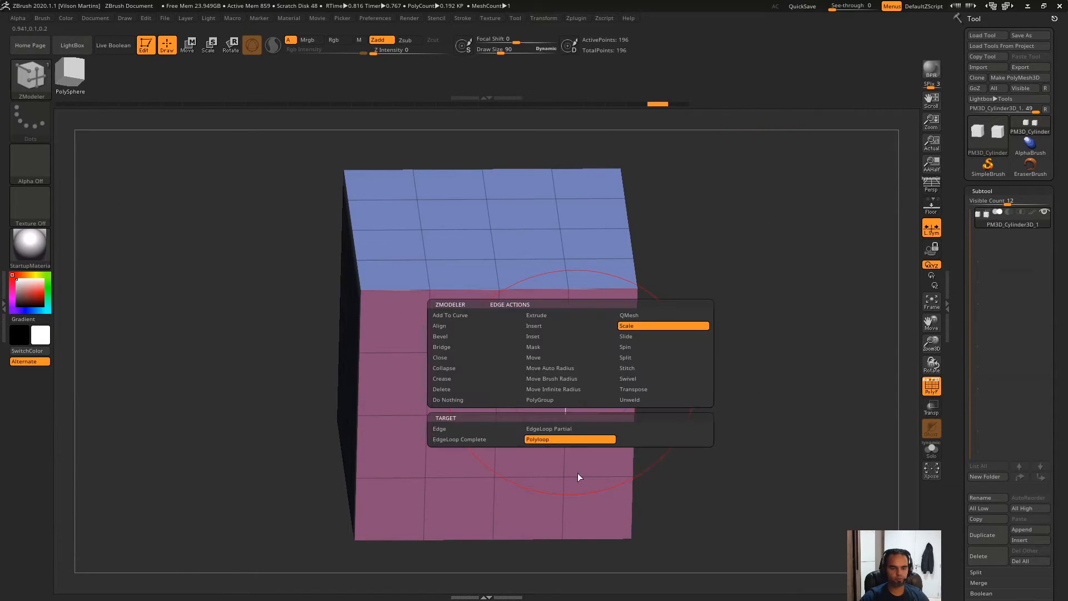
click(543, 442)
shift+drag(723, 390, 753, 277)
drag(749, 205, 470, 381)
drag(725, 209, 752, 254)
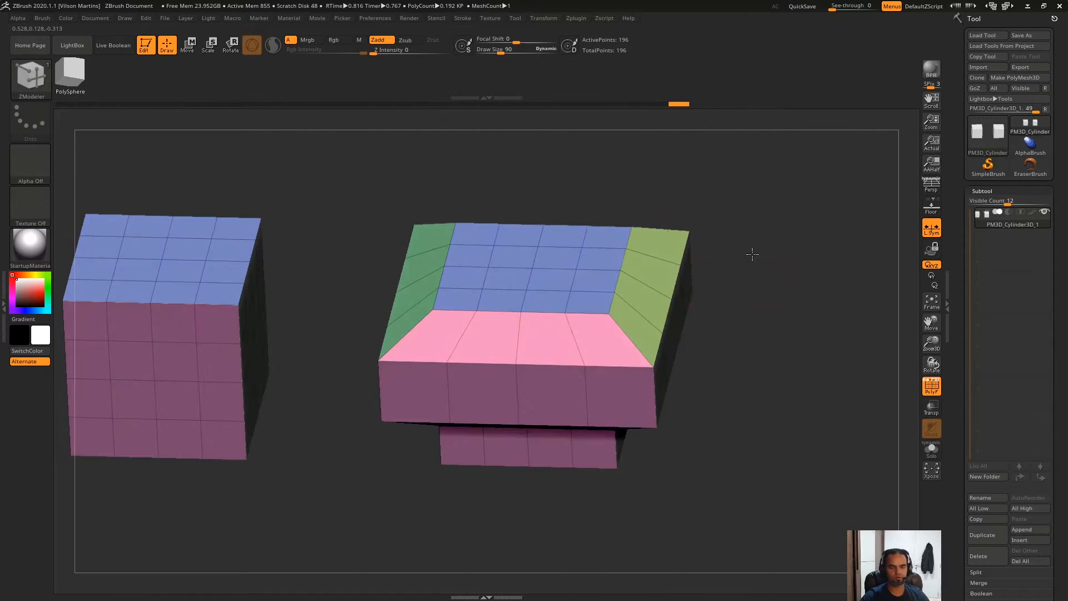
key(ctrl+z)
- Set the Scale edge action's target to EdgeLoop Partial, try widening the right cube's top front edge and undo it
key(space)
click(576, 438)
drag(700, 421, 611, 426)
drag(632, 274, 594, 410)
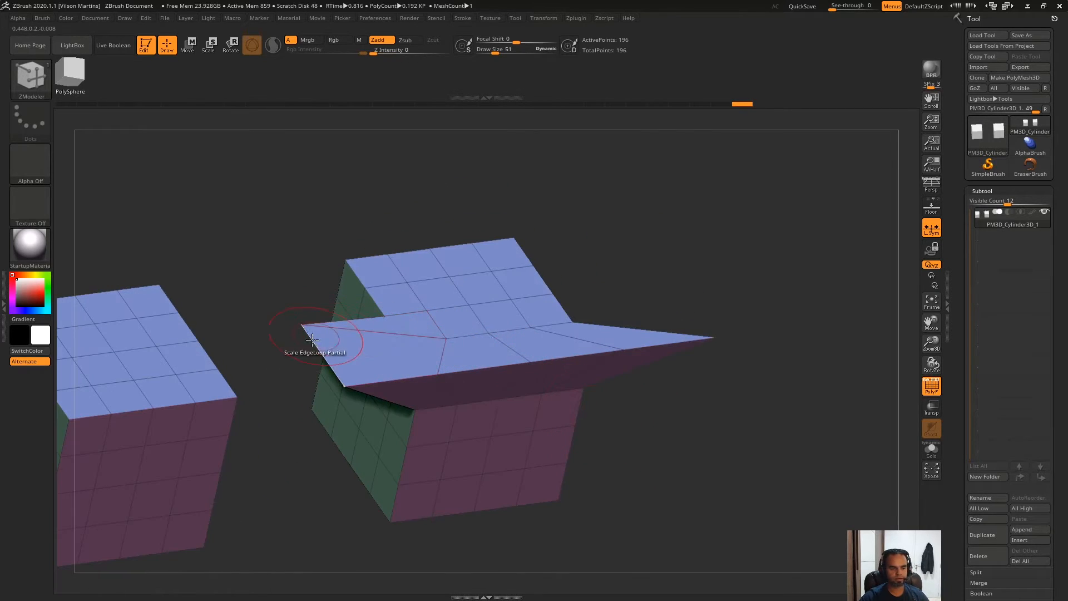
key(Print)
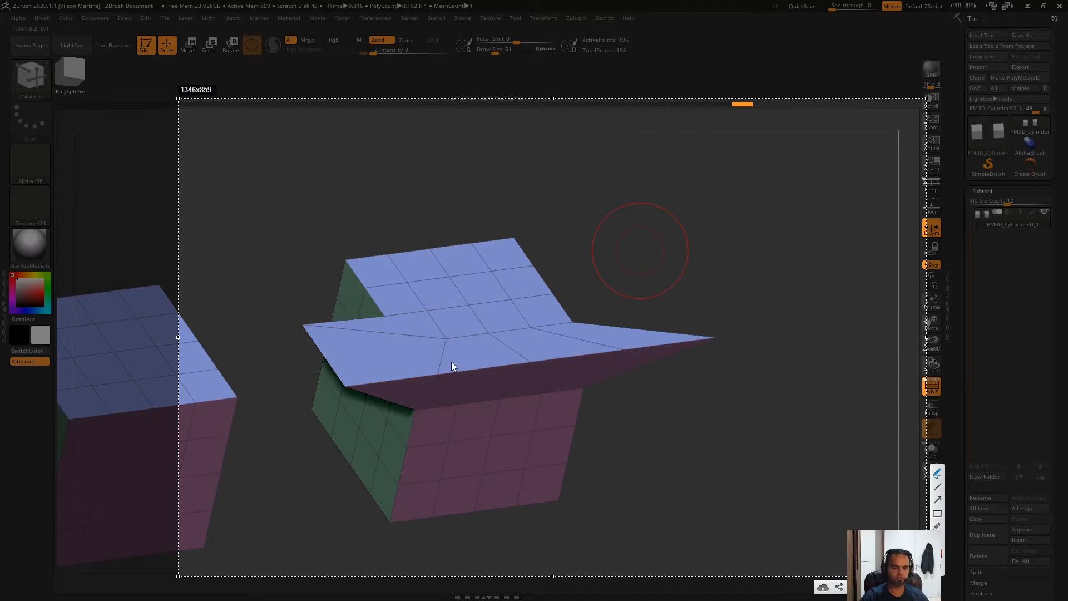
key(Escape)
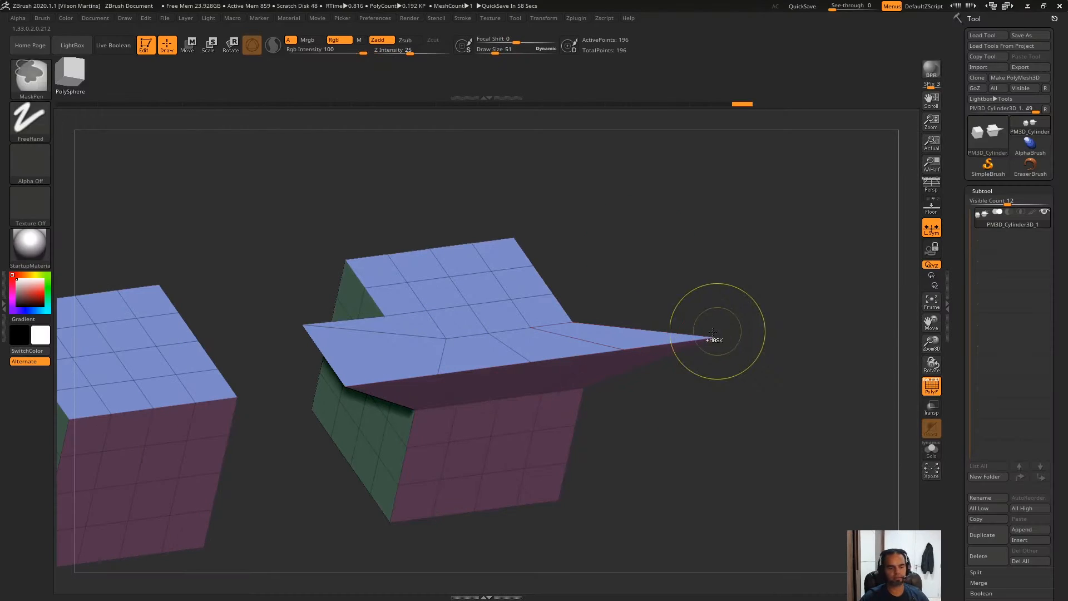
key(ctrl+z)
- Trace the right cube's top front edge and the adjoining side edge with a screen annotation and discard it
key(Print)
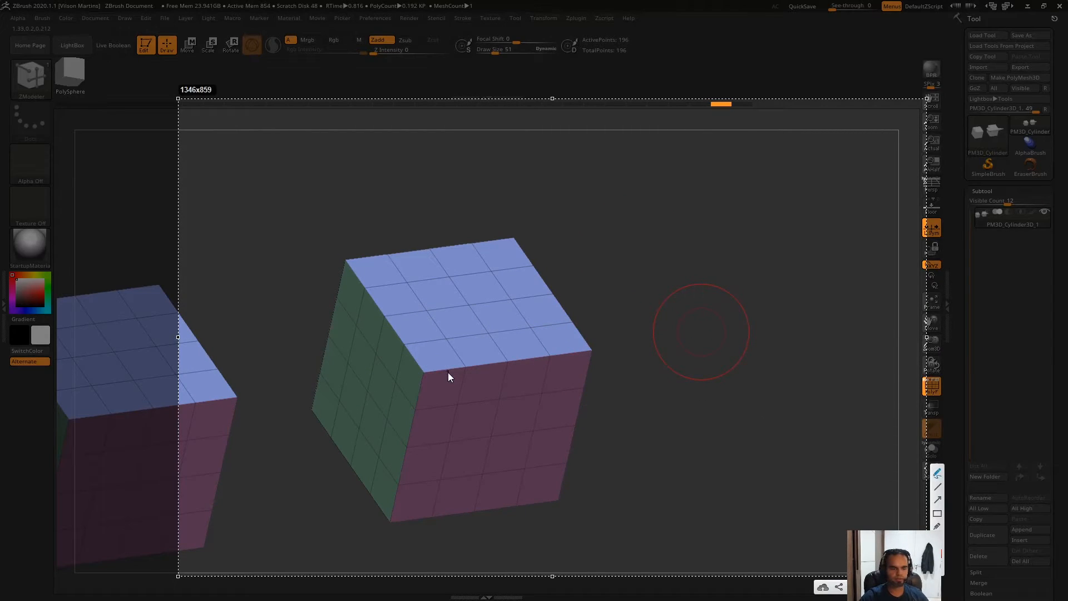
drag(422, 370, 422, 370)
drag(511, 363, 593, 351)
drag(423, 370, 402, 348)
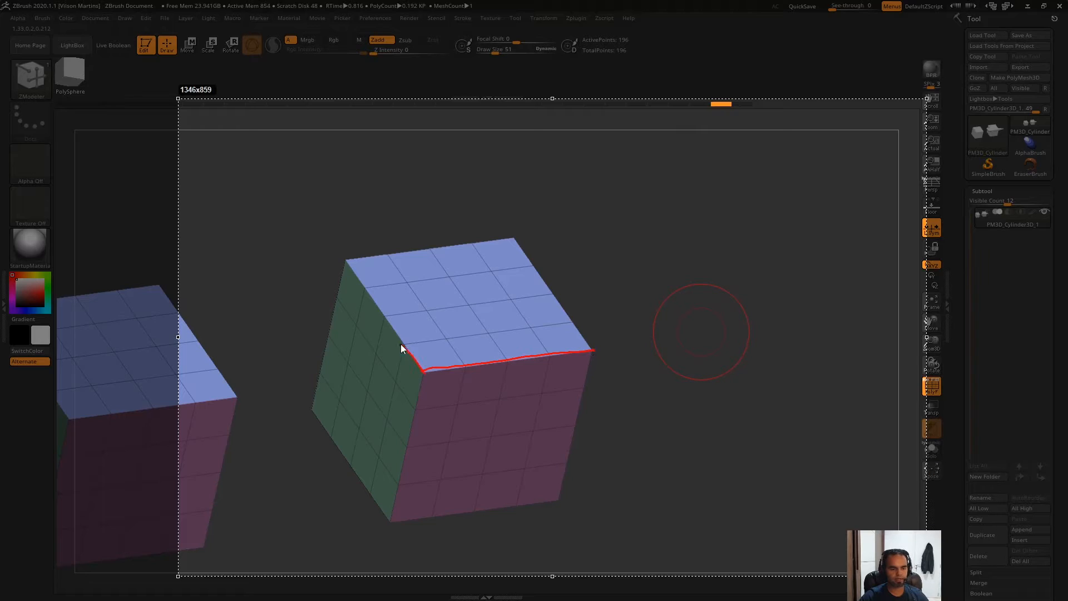
key(Escape)
- Try scaling the top front partial edge loop again from different points and undo the trials
mouse_move(573, 354)
mouse_down()
mouse_move(644, 365)
mouse_move(680, 436)
mouse_move(679, 410)
mouse_move(633, 396)
mouse_up()
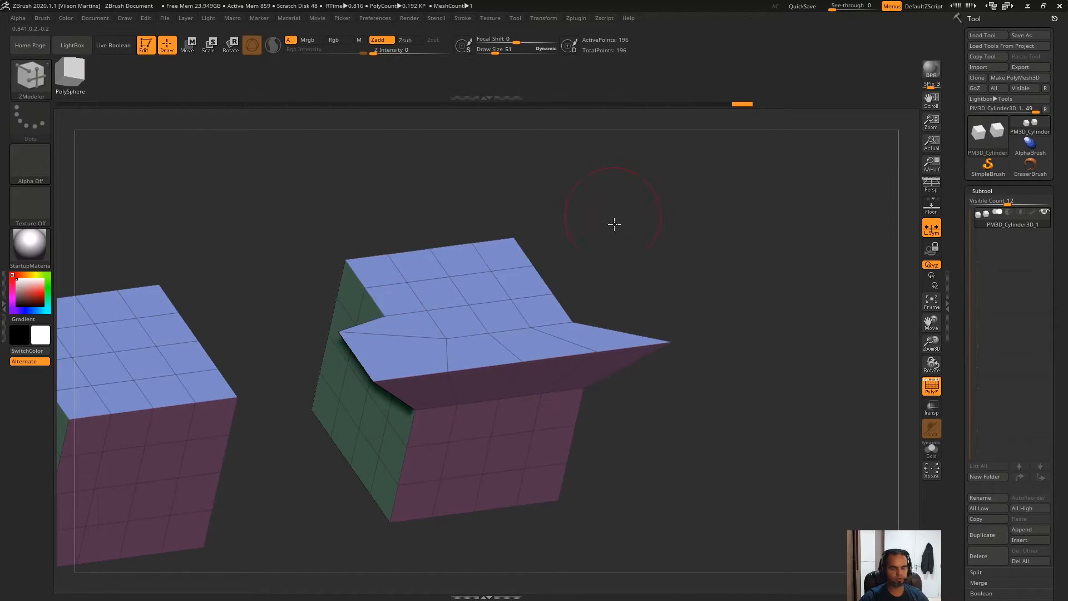
drag(634, 189, 644, 213)
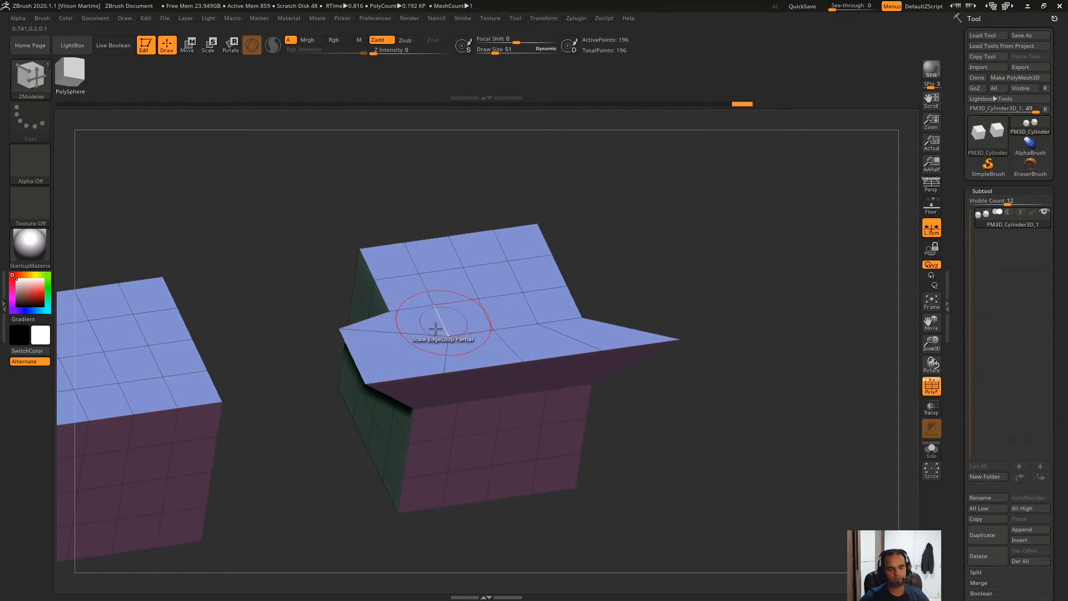
key(ctrl+z)
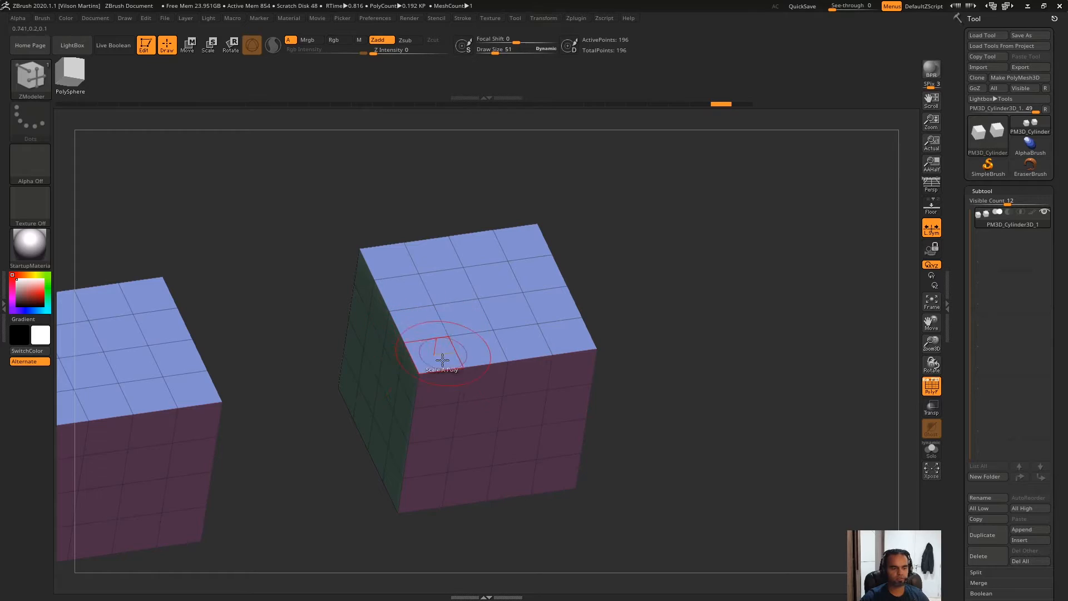
mouse_move(441, 375)
mouse_down()
mouse_move(520, 418)
mouse_move(484, 393)
mouse_move(382, 363)
mouse_up()
key(ctrl)
key(ctrl+z)
- Mask the right cube's top front partial edge loop and invert the mask so only that edge stays editable
key(space)
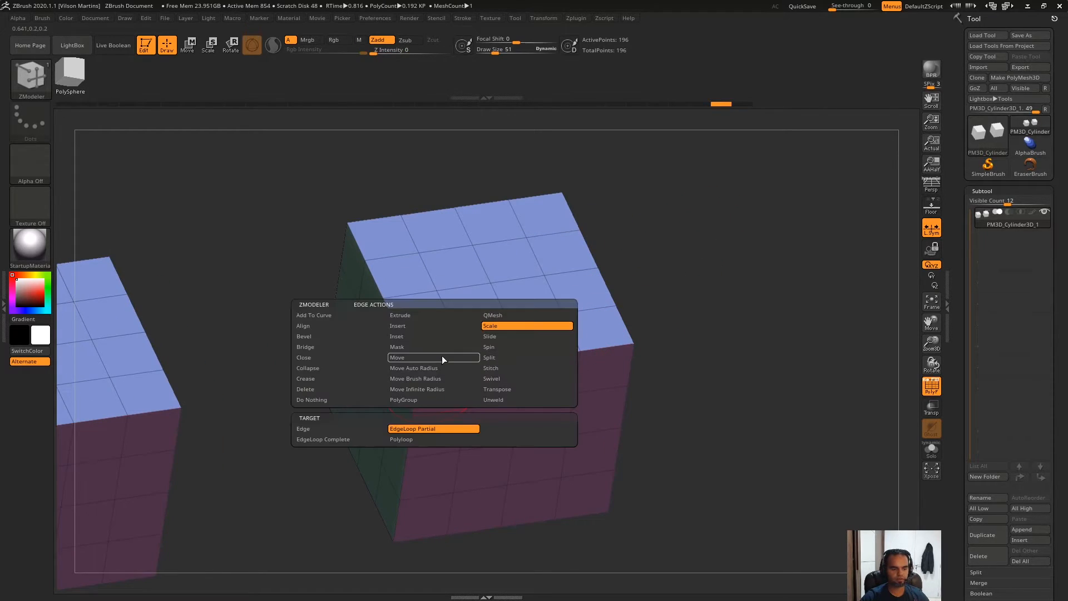
click(441, 358)
key(ctrl)
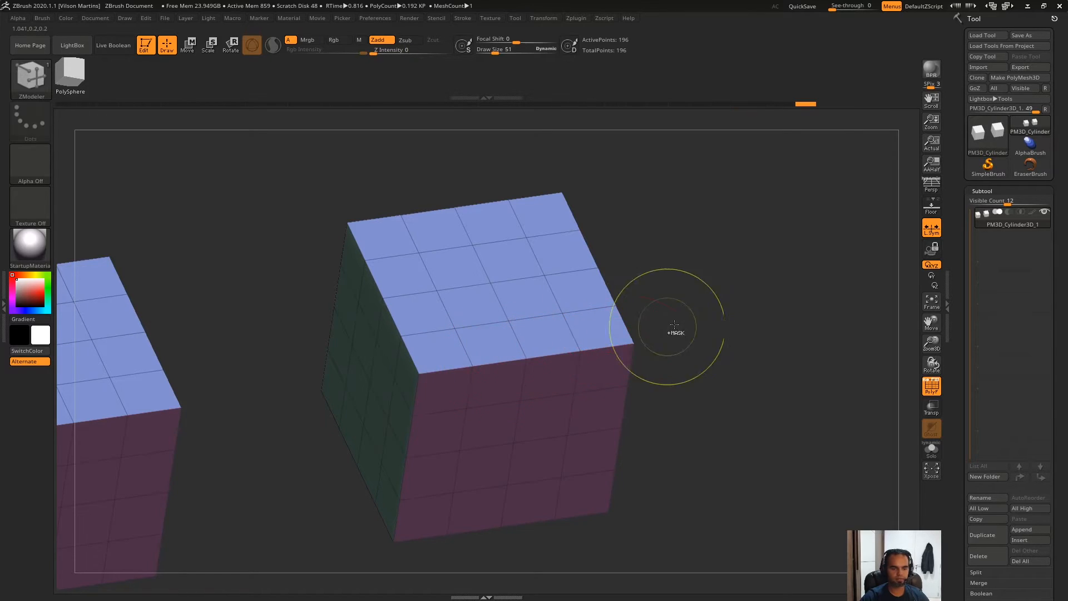
click(511, 362)
key(ctrl+i)
- Switch the edge action back to Scale, try scaling the unmasked top front edge and undo it
key(space)
click(590, 326)
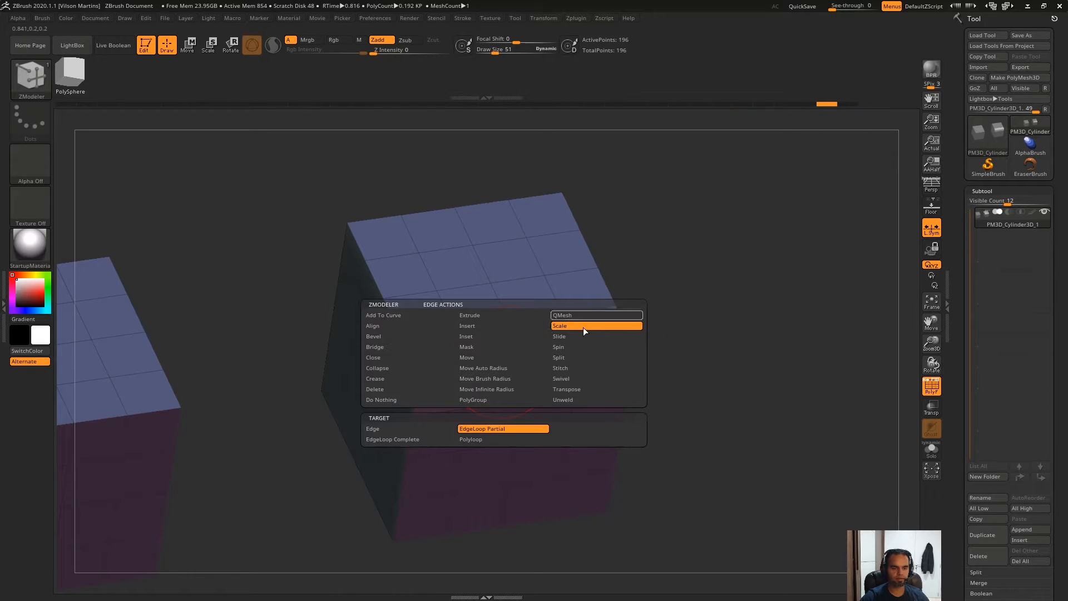
drag(498, 364, 601, 395)
alt+drag(717, 384, 673, 268)
drag(594, 336, 662, 307)
key(ctrl+z)
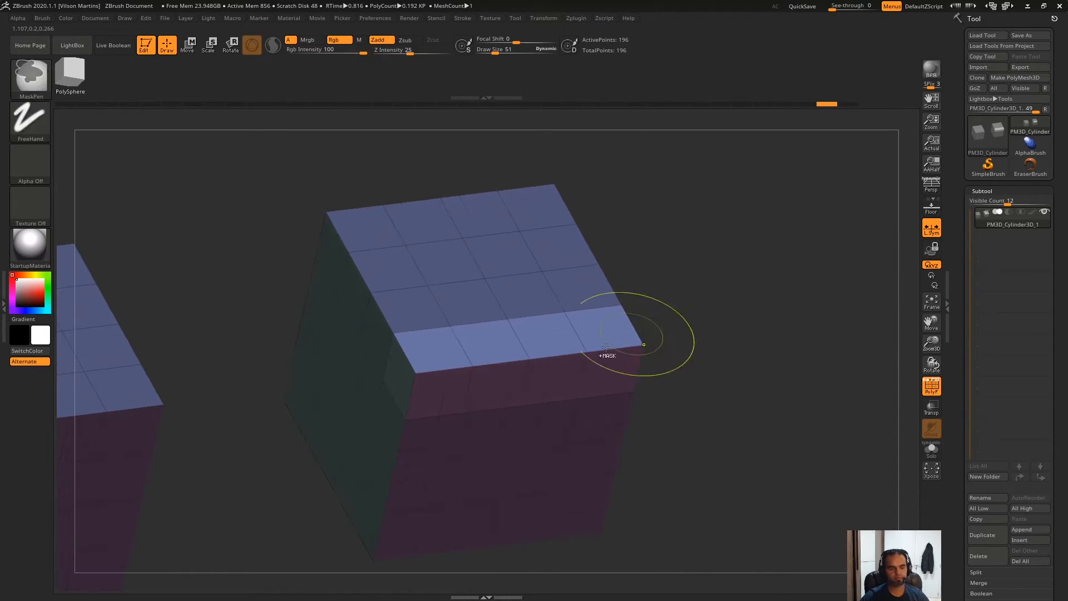
- Set the edge Scale target to EdgeLoop Partial, try scaling the right cube's unmasked top front edge and undo it
key(space)
click(515, 430)
drag(498, 360, 611, 424)
shift+drag(712, 380, 743, 357)
alt+drag(746, 283, 676, 298)
alt+drag(572, 356, 517, 326)
key(ctrl+z)
right_drag(512, 342, 548, 398)
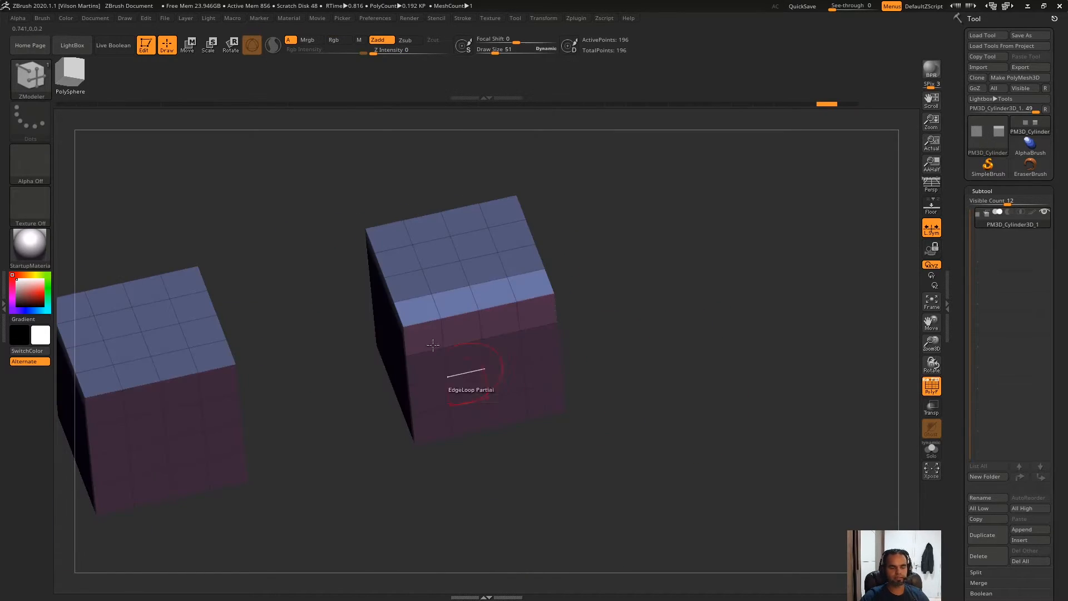
right_drag(421, 307, 561, 313)
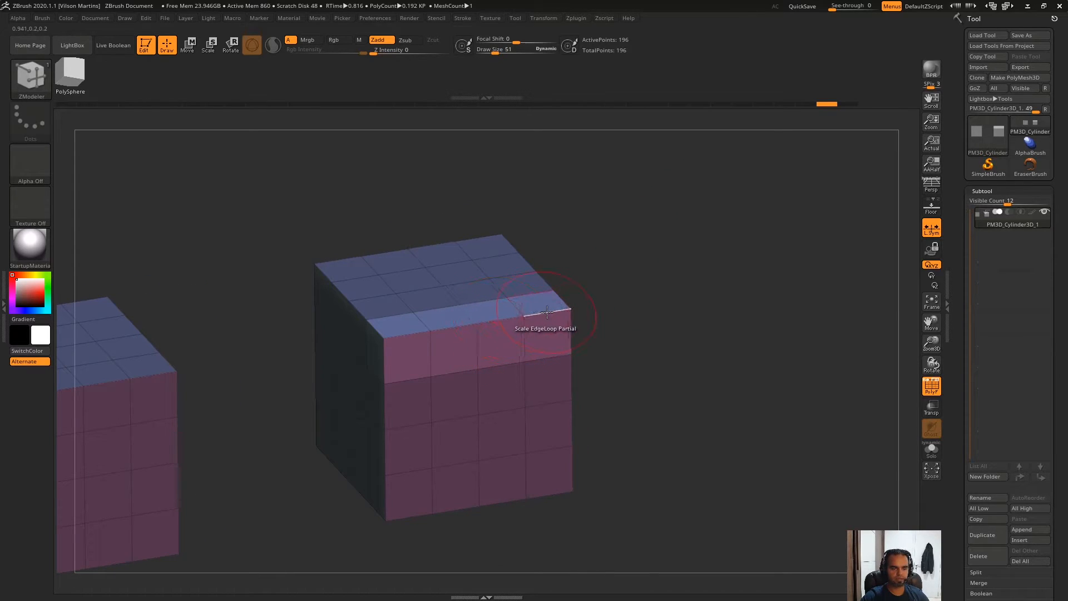
- Scale the unmasked top front partial edge loop outward from its right end and trace the flared sides with a screen annotation
drag(547, 311, 674, 473)
key(Print)
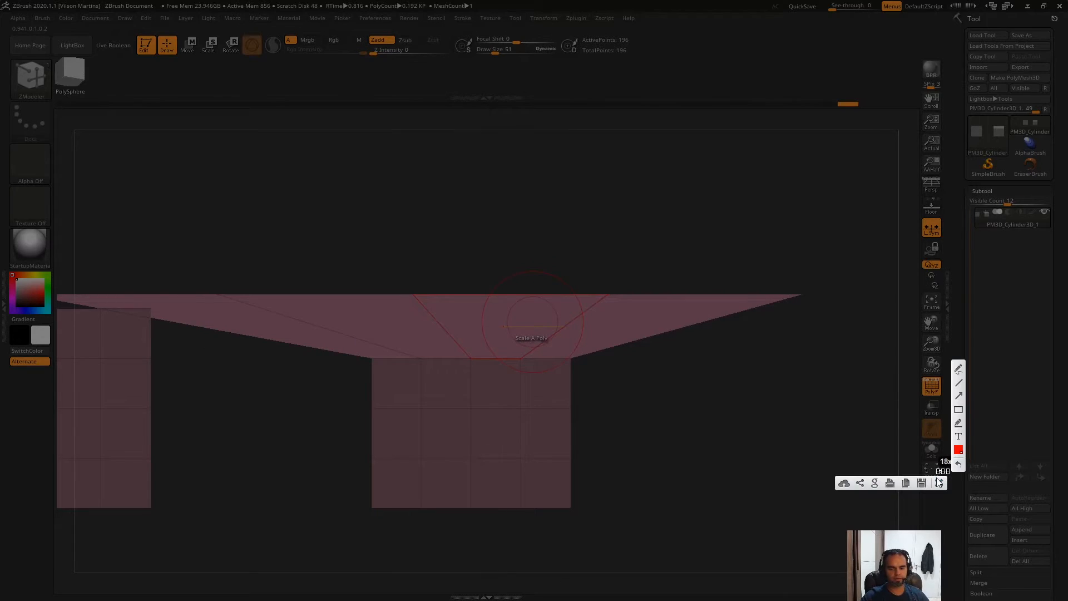
drag(730, 249, 67, 531)
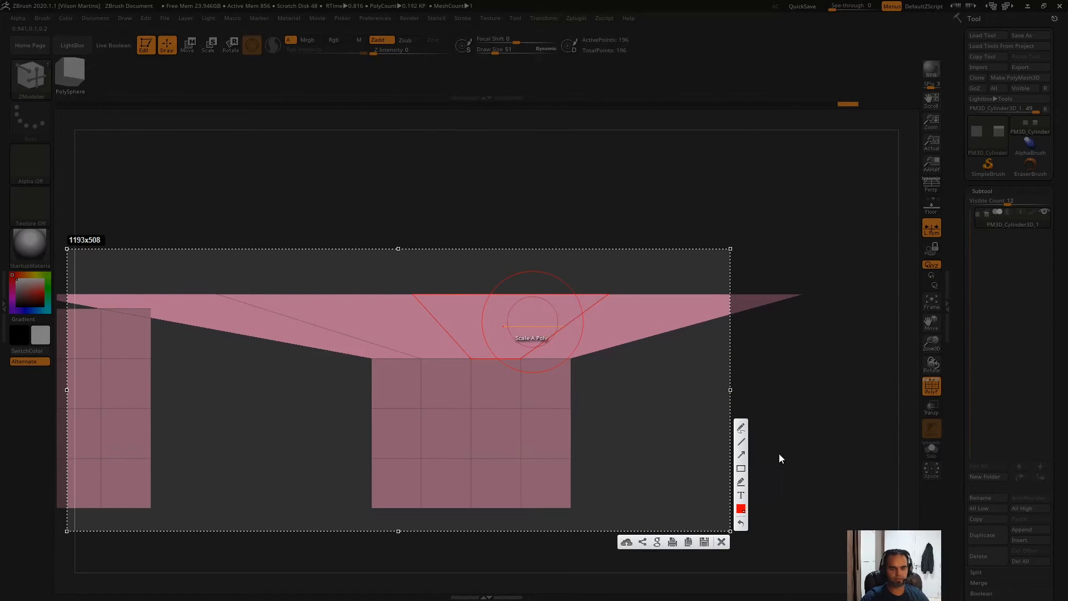
mouse_move(352, 362)
mouse_down()
mouse_move(107, 300)
mouse_move(130, 306)
mouse_up()
drag(571, 363, 772, 316)
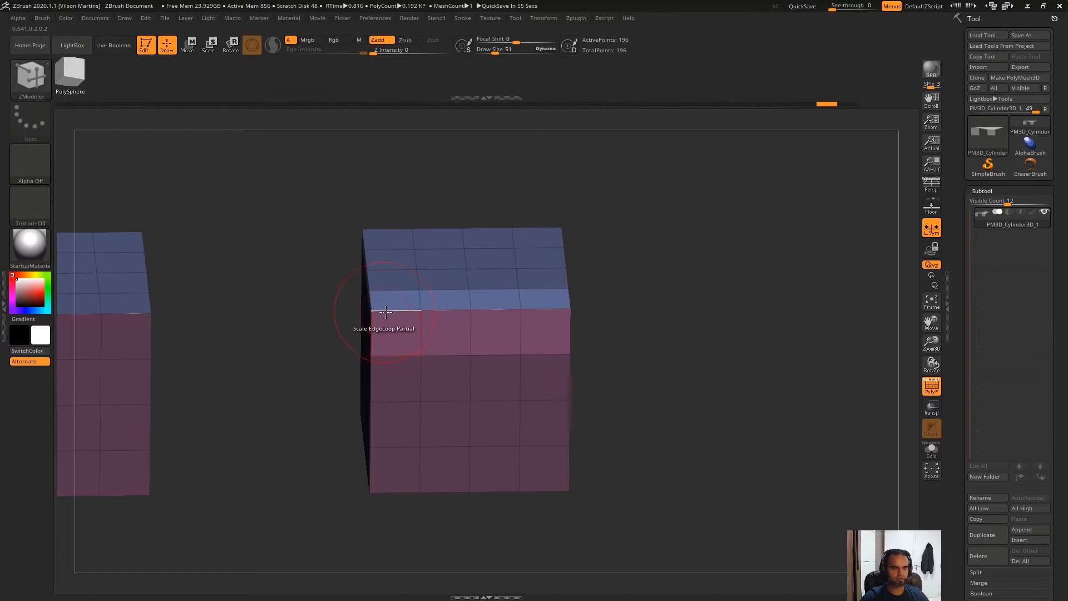
- Try scaling the same partial edge loop starting from its left end and undo the trial
drag(390, 311, 441, 497)
shift+drag(576, 239, 577, 217)
alt+drag(737, 273, 702, 242)
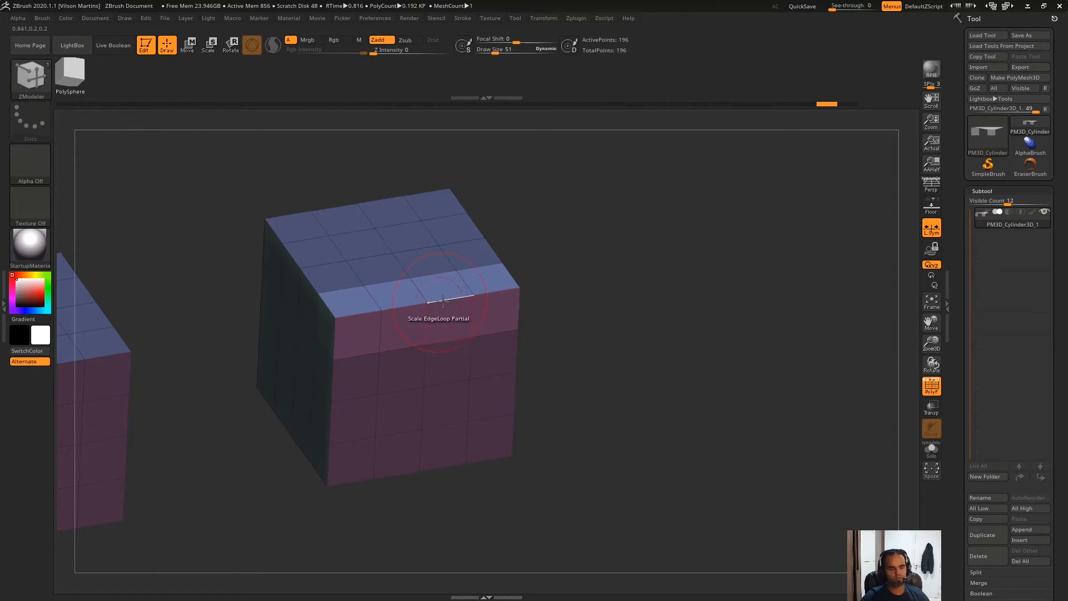
- Set the edge Scale target to EdgeLoop Complete and clear the mask from the cubes
key(space)
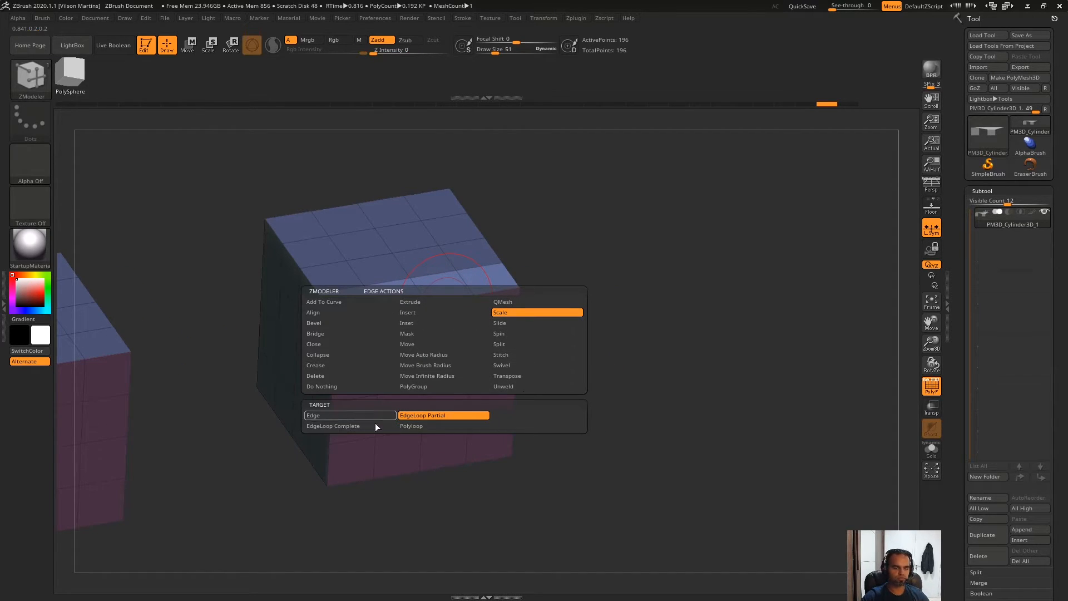
alt+drag(608, 243, 626, 272)
key(space)
key(space)
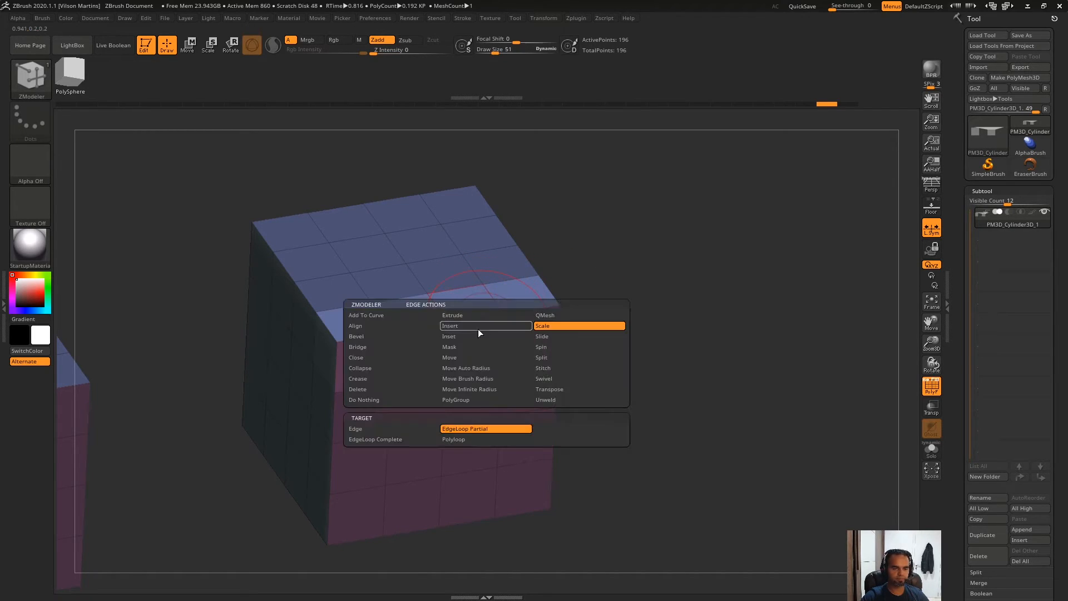
click(376, 439)
drag(590, 300, 606, 269)
drag(462, 314, 640, 253)
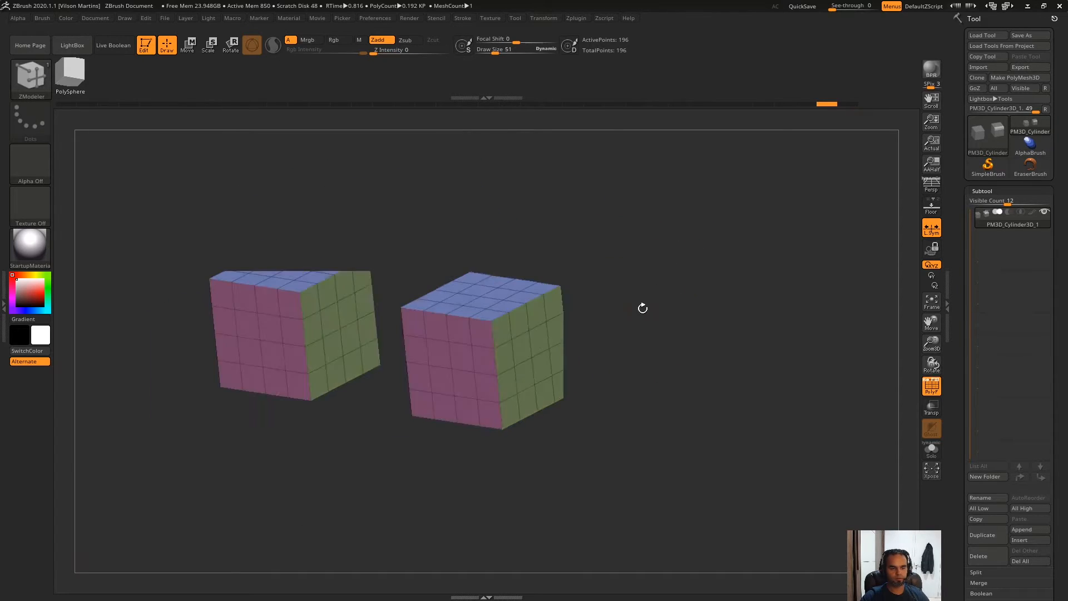
- Try compressing both cubes vertically with the Move transpose line
drag(643, 308, 556, 281)
key(w)
mouse_move(510, 392)
mouse_down()
mouse_move(506, 278)
mouse_move(519, 198)
mouse_up()
key(q)
alt+drag(623, 252, 568, 446)
key(w)
drag(511, 391, 518, 236)
key(q)
alt+drag(735, 282, 713, 195)
drag(625, 393, 591, 438)
drag(591, 438, 640, 423)
alt+drag(640, 440, 568, 437)
- Mask across both cubes, invert the mask and flatten the cubes into thin slabs with the Move transpose line
ctrl+drag(241, 268, 726, 252)
drag(751, 259, 748, 365)
ctrl+click(756, 323)
key(w)
click(452, 198)
drag(462, 288, 493, 220)
key(q)
mouse_move(737, 243)
alt+mouse_down()
mouse_move(681, 249)
mouse_move(689, 286)
alt+mouse_up()
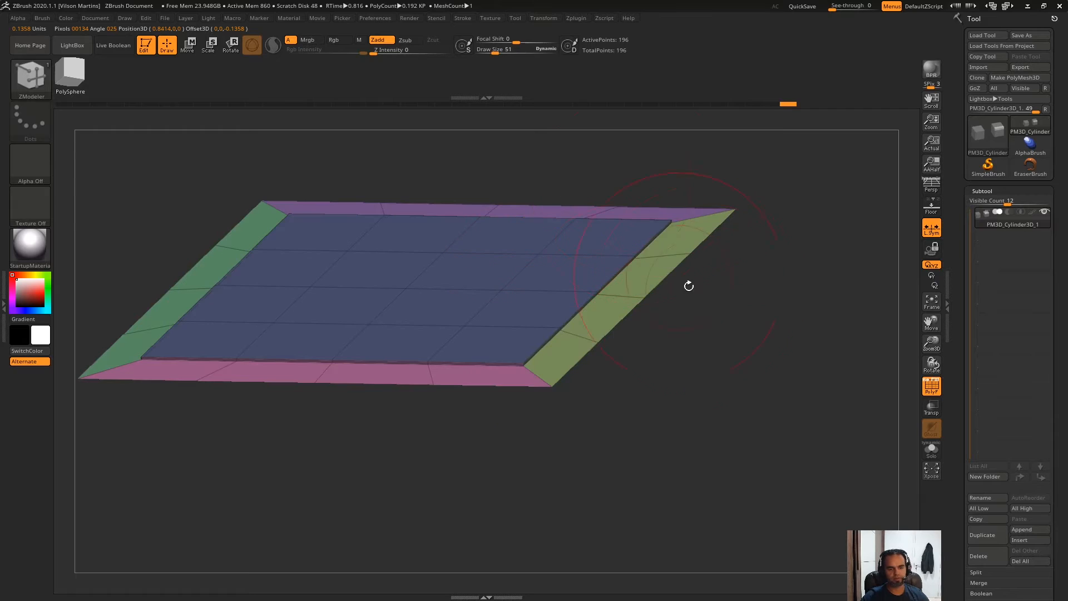
- Undo the last change, clear the mask and scale the complete edge loop around the right slab's sides outward
key(ctrl+z)
drag(752, 305, 715, 367)
ctrl+drag(695, 387, 687, 441)
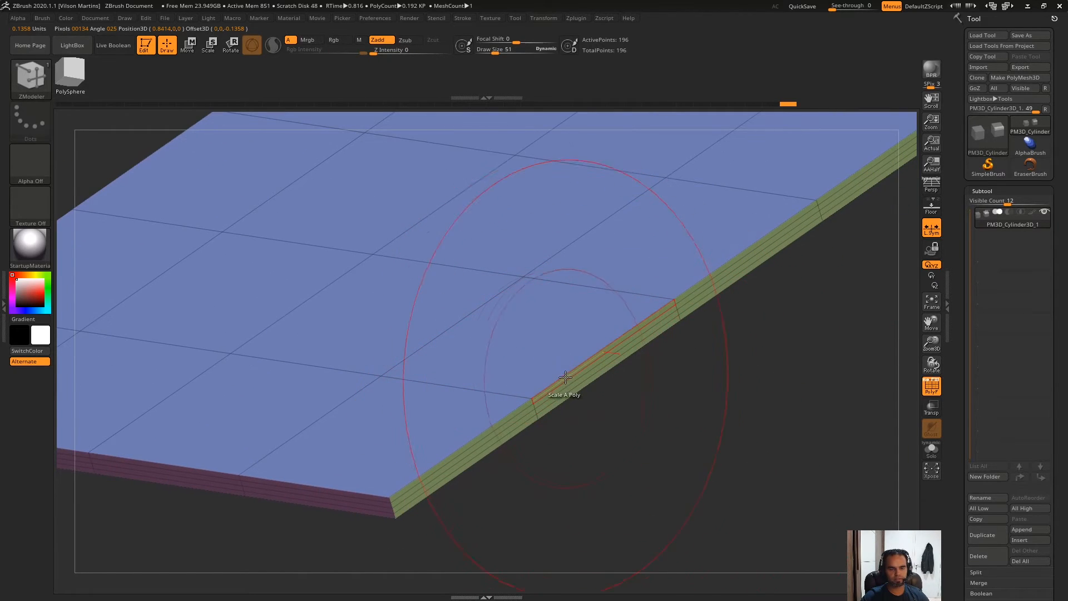
key(space)
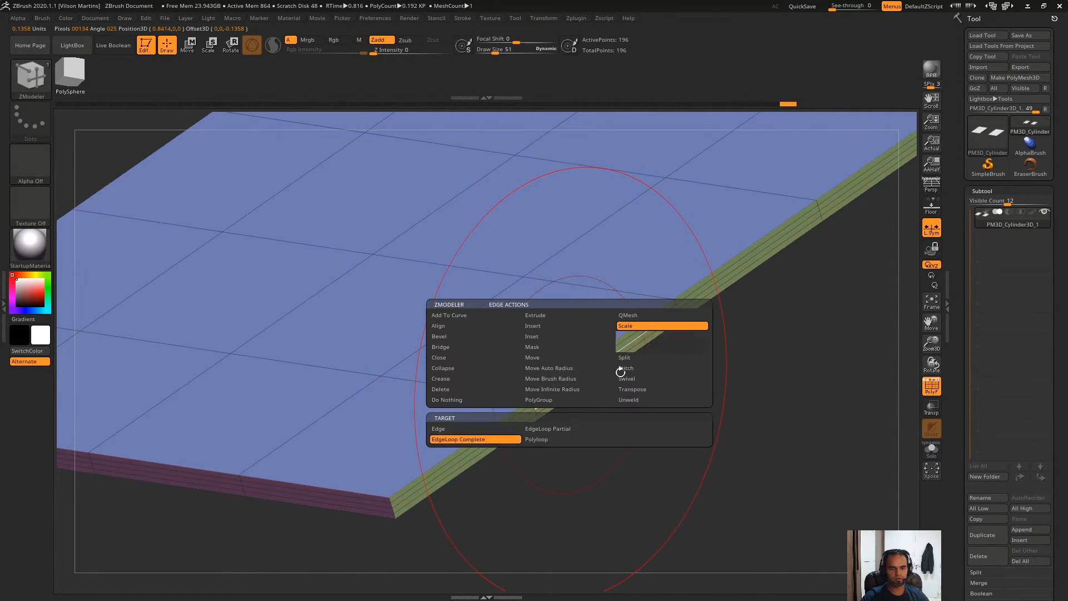
drag(579, 379, 629, 412)
alt+drag(651, 417, 608, 250)
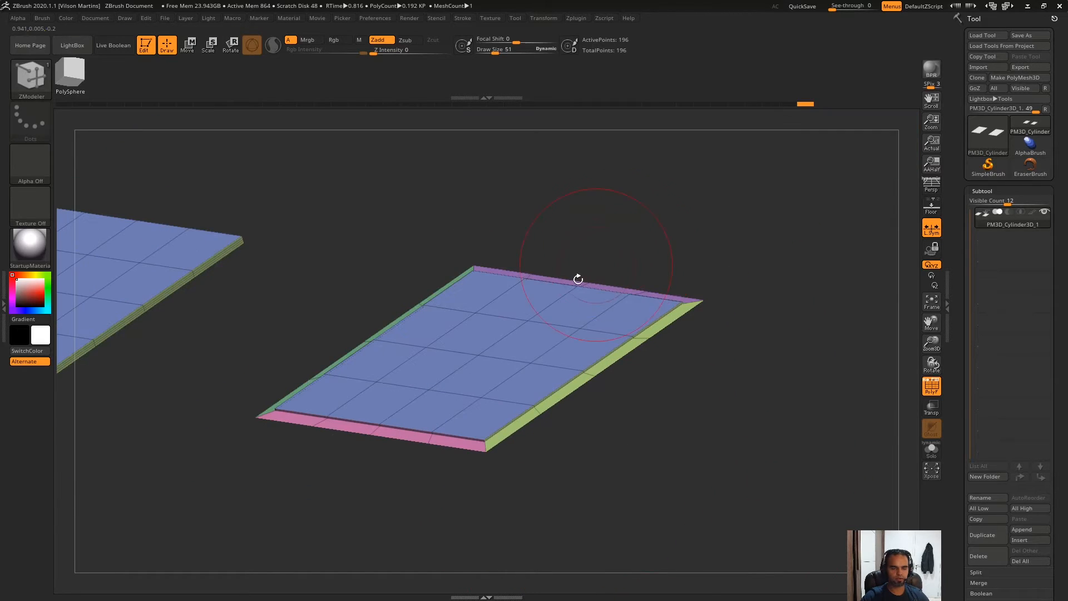
- Scale another complete edge loop around the right slab's sides and undo everything back to the original cubes
drag(704, 217, 767, 317)
drag(731, 267, 700, 458)
drag(699, 457, 671, 414)
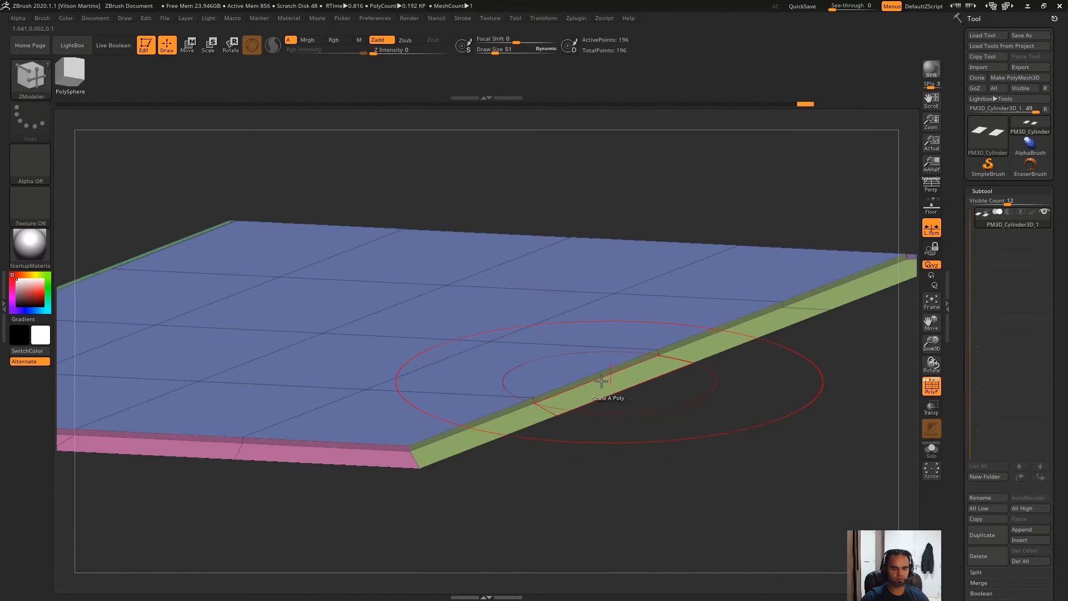
drag(600, 383, 624, 382)
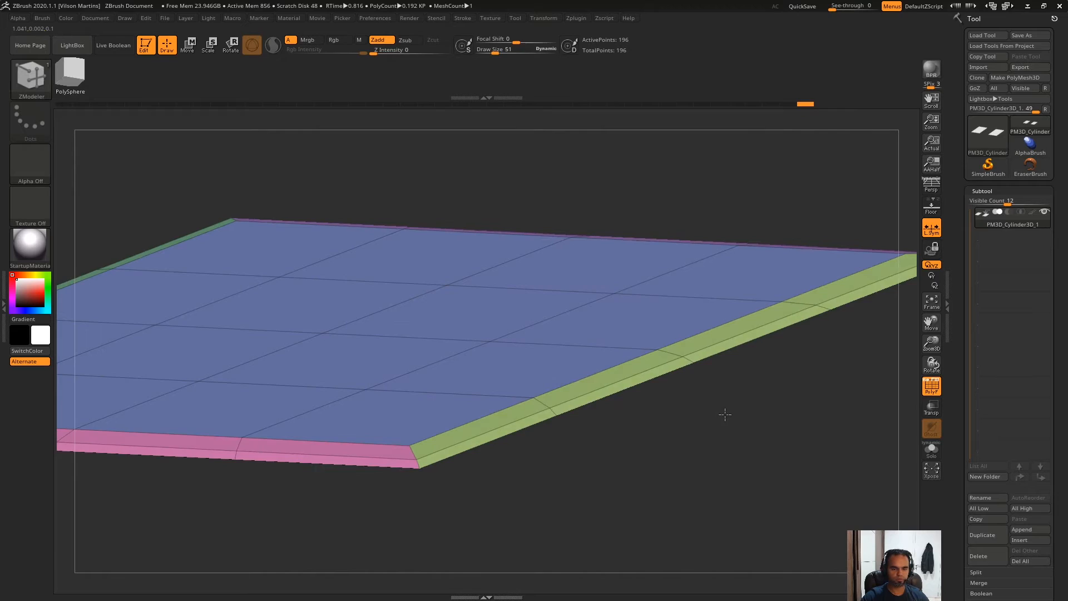
drag(725, 417, 701, 403)
drag(522, 402, 729, 248)
drag(831, 166, 645, 175)
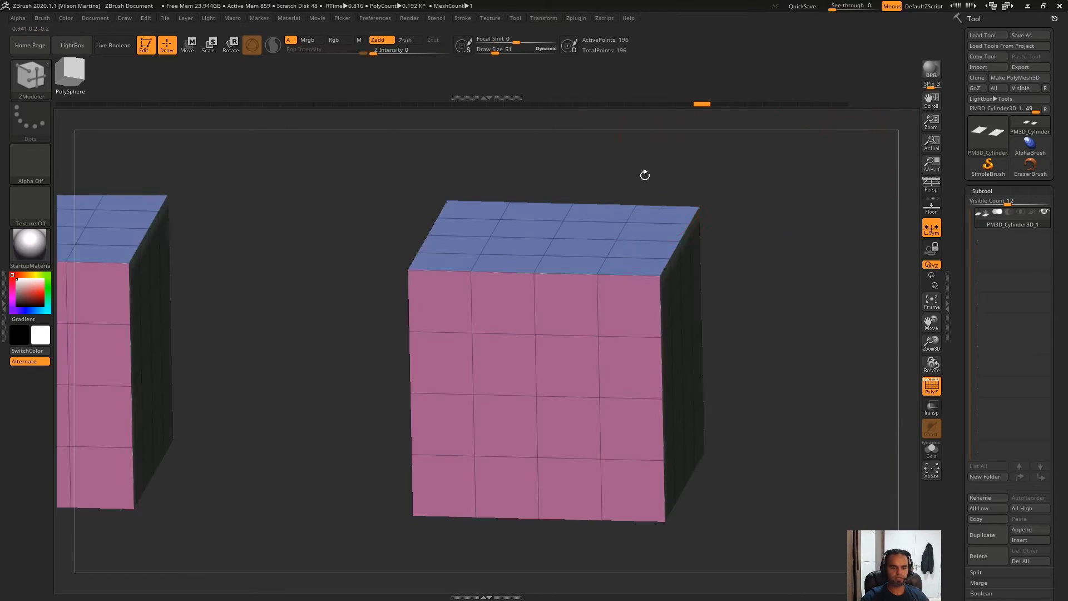
- Try scaling from two spots on the right cube's front face and undo both trials
key(space)
click(567, 385)
drag(563, 365, 770, 241)
key(ctrl+z)
mouse_move(527, 351)
mouse_down()
mouse_move(560, 250)
mouse_move(547, 336)
mouse_up()
key(ctrl+z)
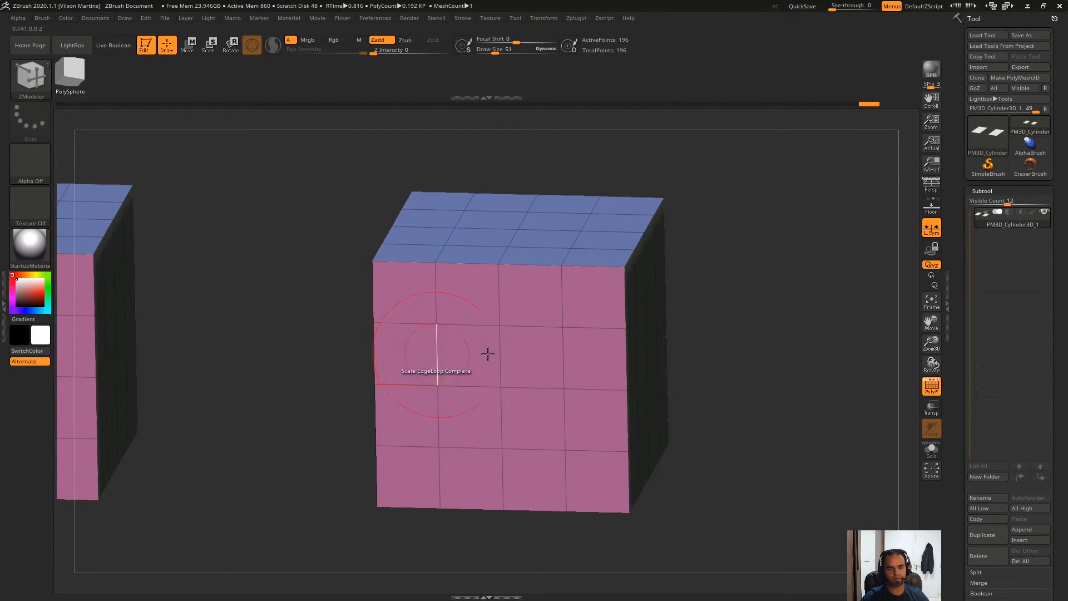
drag(732, 313, 713, 253)
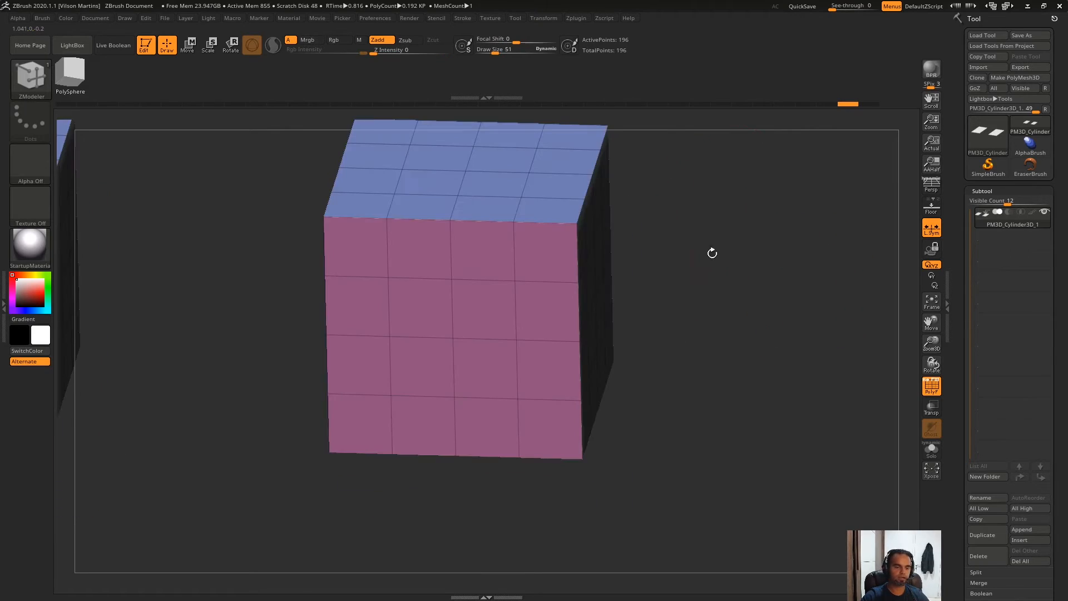
- Switch to Move mode with the transpose line and place it on the right cube's front face
click(188, 44)
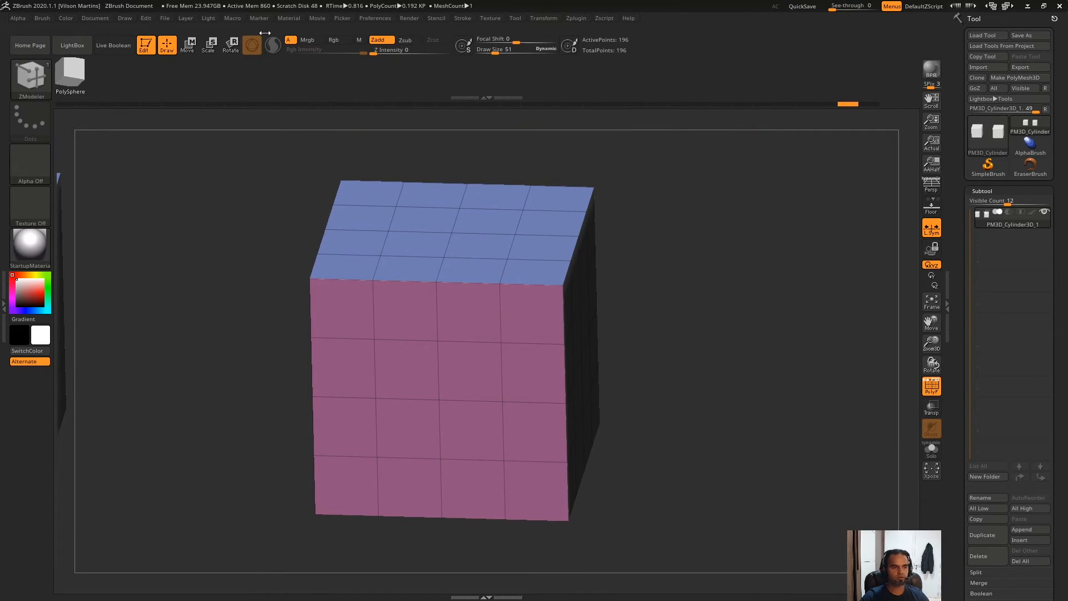
key(y)
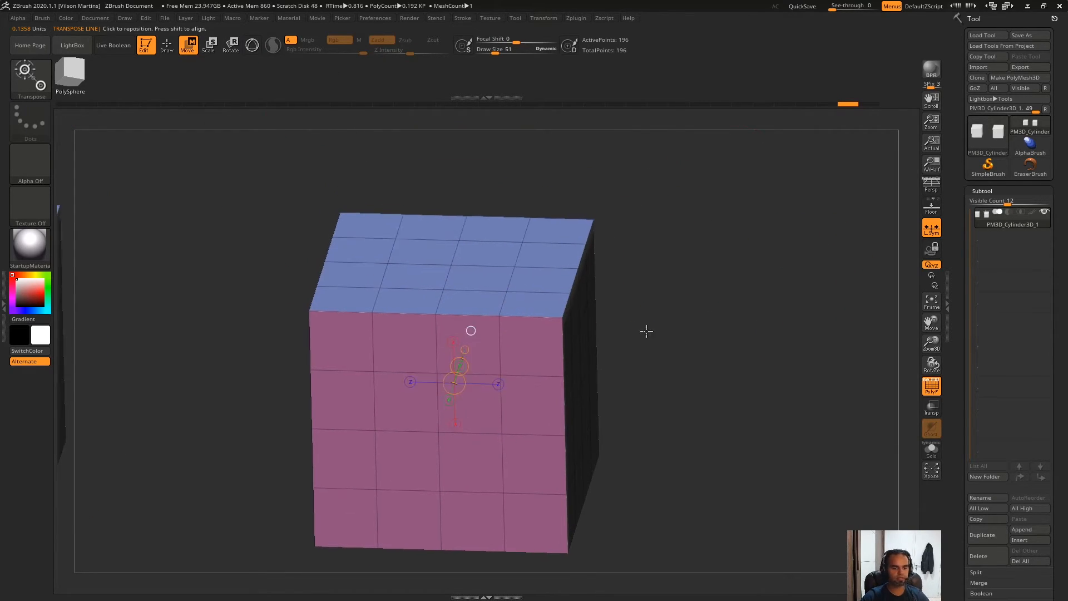
key(f)
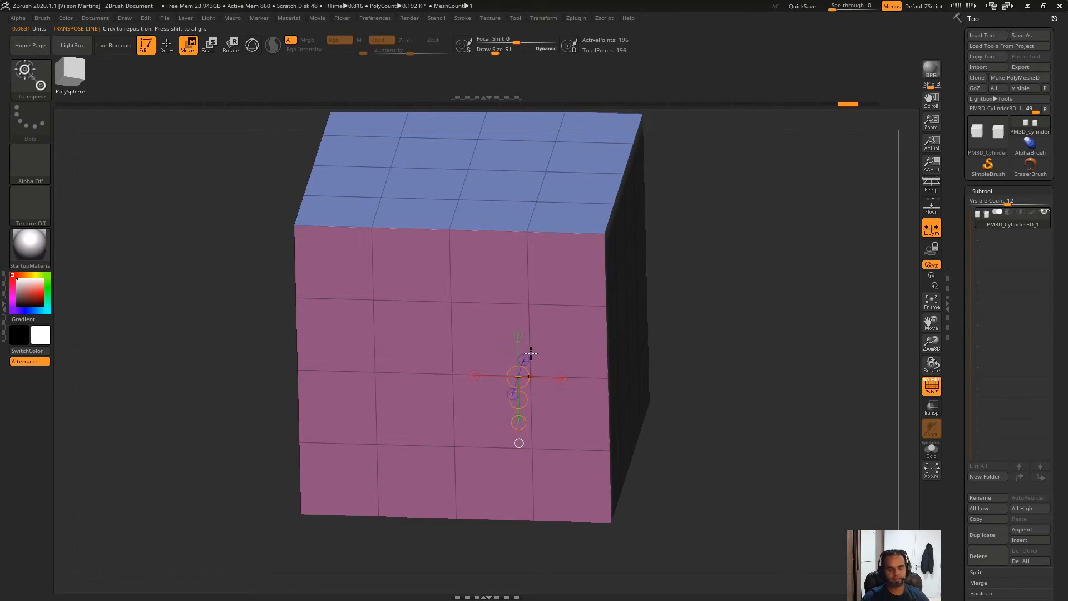
- Trace a polygon on the right cube's front face with a screen annotation and discard it
key(Print)
drag(67, 248, 731, 530)
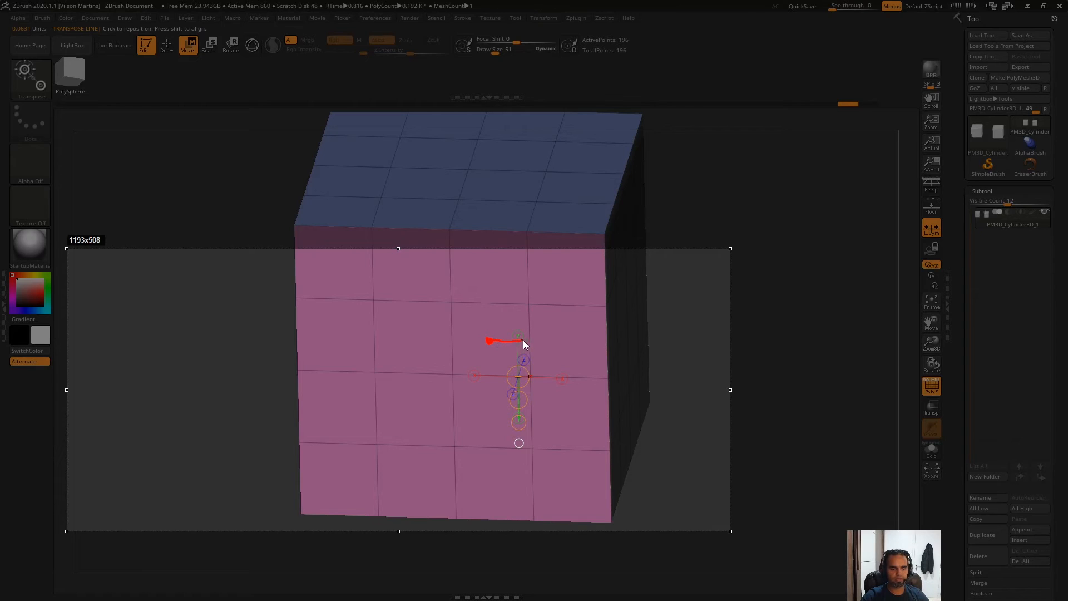
drag(537, 338, 534, 348)
drag(454, 345, 434, 349)
key(ctrl+z)
key(Escape)
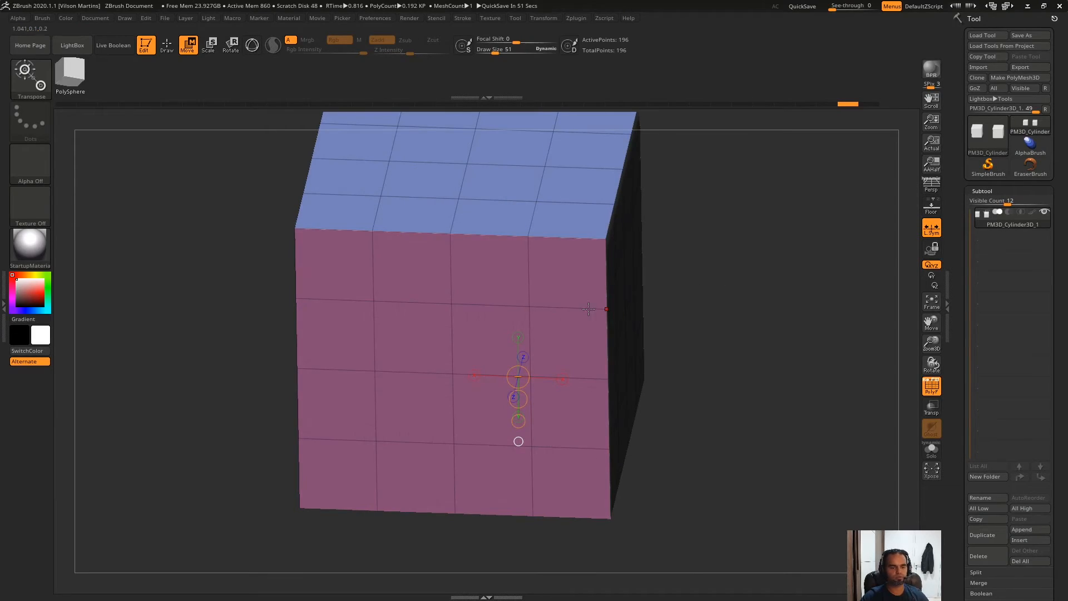
- Set the polygon action to Transpose with the A Single Poly target and apply it to an inner front face polygon
key(q)
key(space)
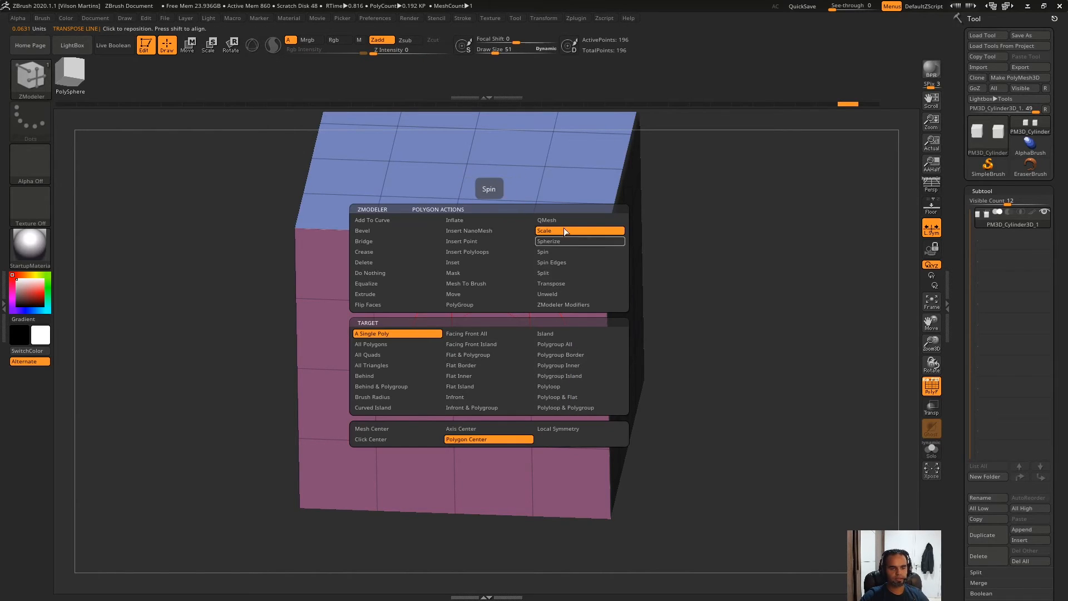
click(563, 284)
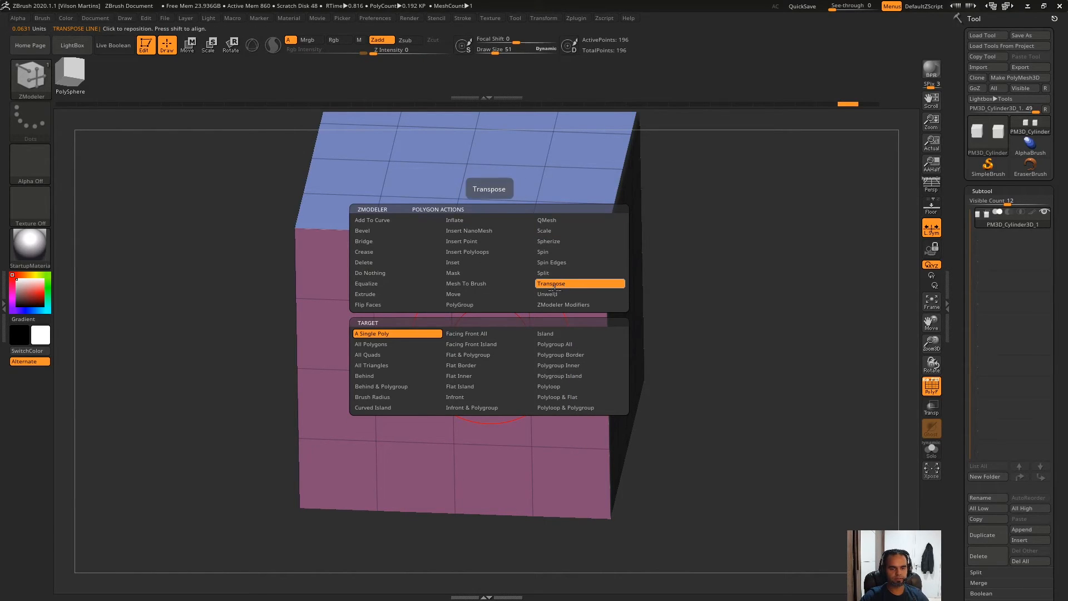
key(space)
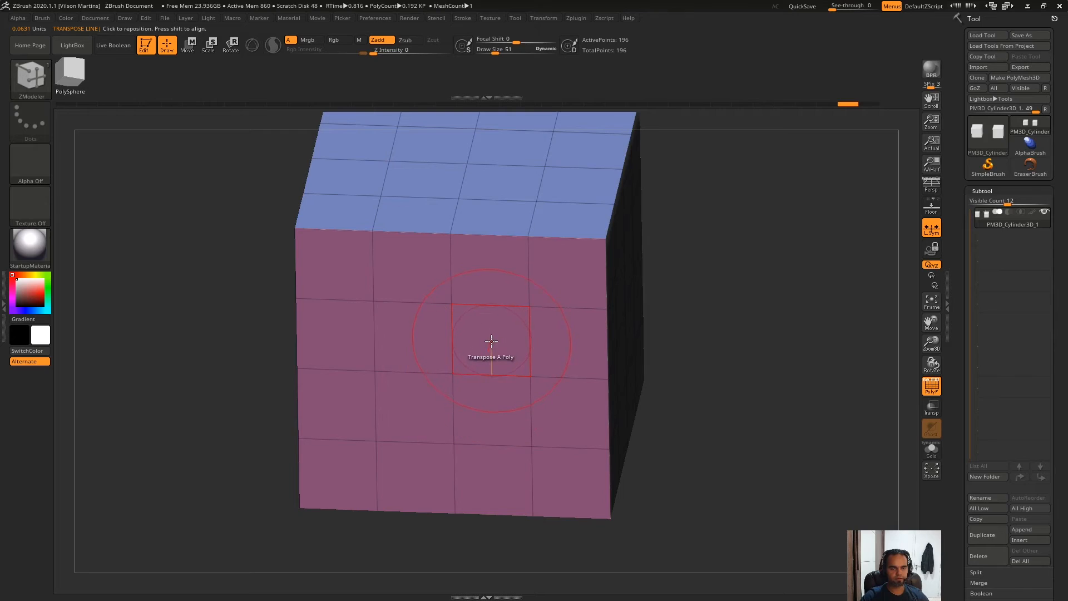
click(492, 341)
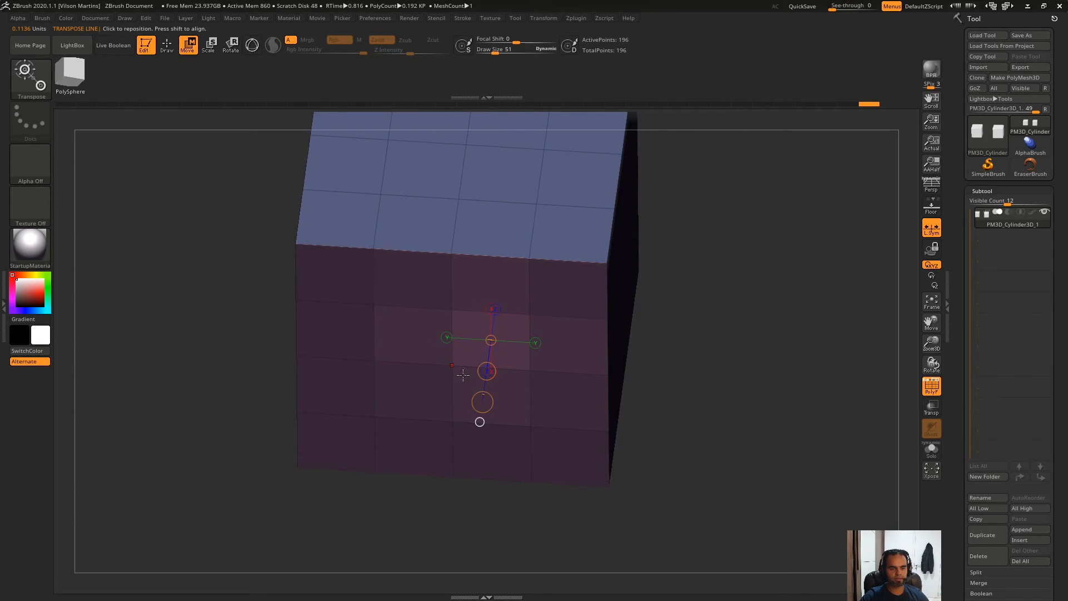
- Align the transpose line along different axes of the isolated front polygon, try moving the polygon and undo it
right_drag(522, 359, 526, 342)
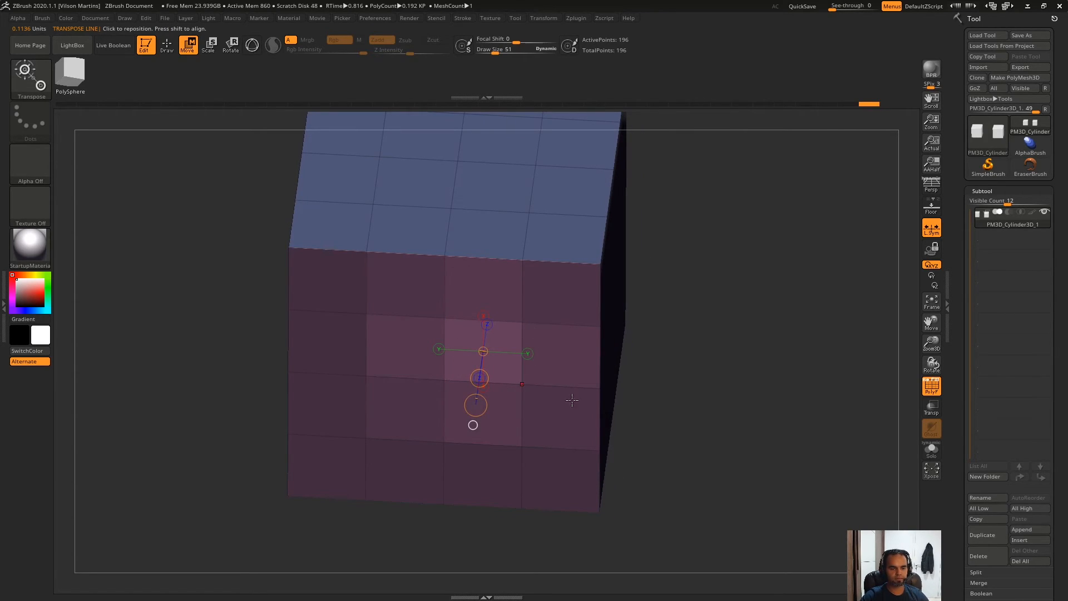
click(527, 354)
drag(703, 322, 710, 303)
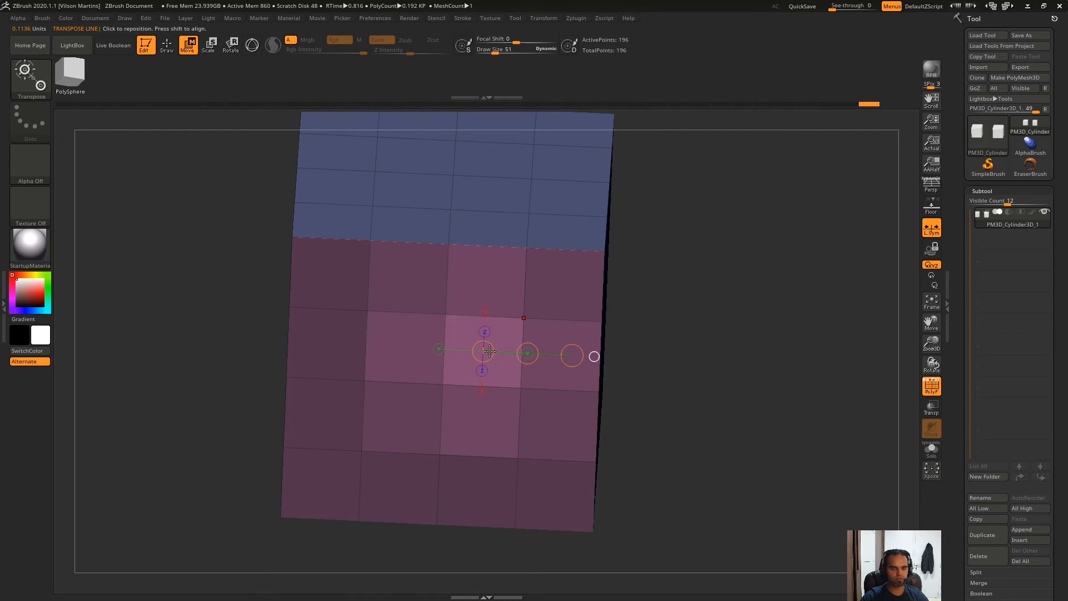
mouse_move(566, 356)
mouse_down()
mouse_move(739, 363)
mouse_move(662, 298)
mouse_move(551, 398)
mouse_move(592, 287)
mouse_move(666, 348)
mouse_move(504, 334)
mouse_move(674, 351)
mouse_move(558, 346)
mouse_move(582, 351)
mouse_up()
drag(492, 386, 503, 255)
key(ctrl+z)
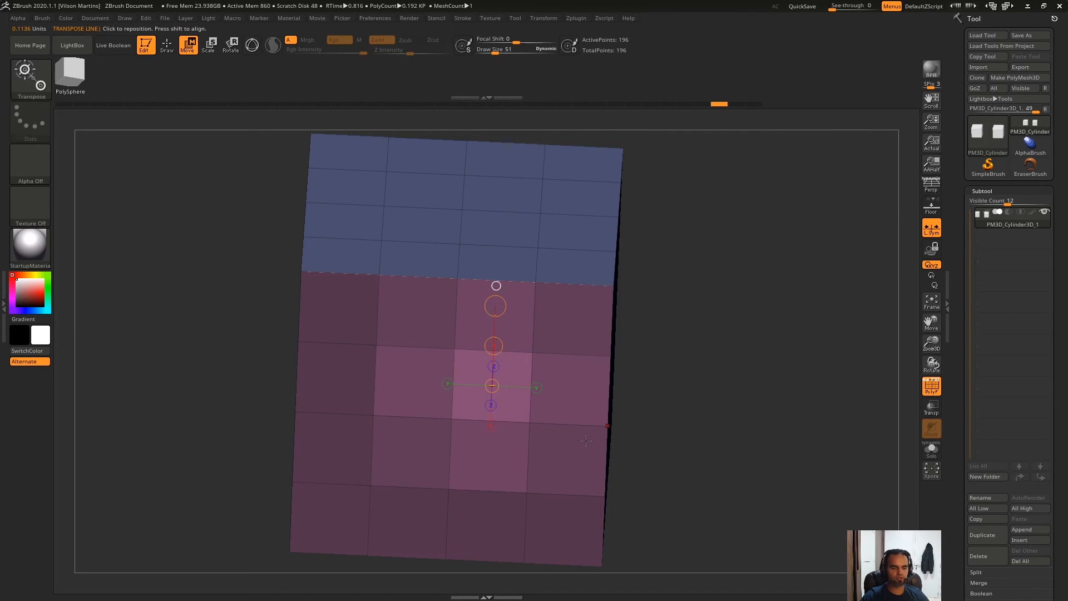
- Place the transpose line at the isolated polygon's corner, try moving the polygon with it and undo the move
drag(725, 290, 589, 379)
drag(567, 291, 583, 537)
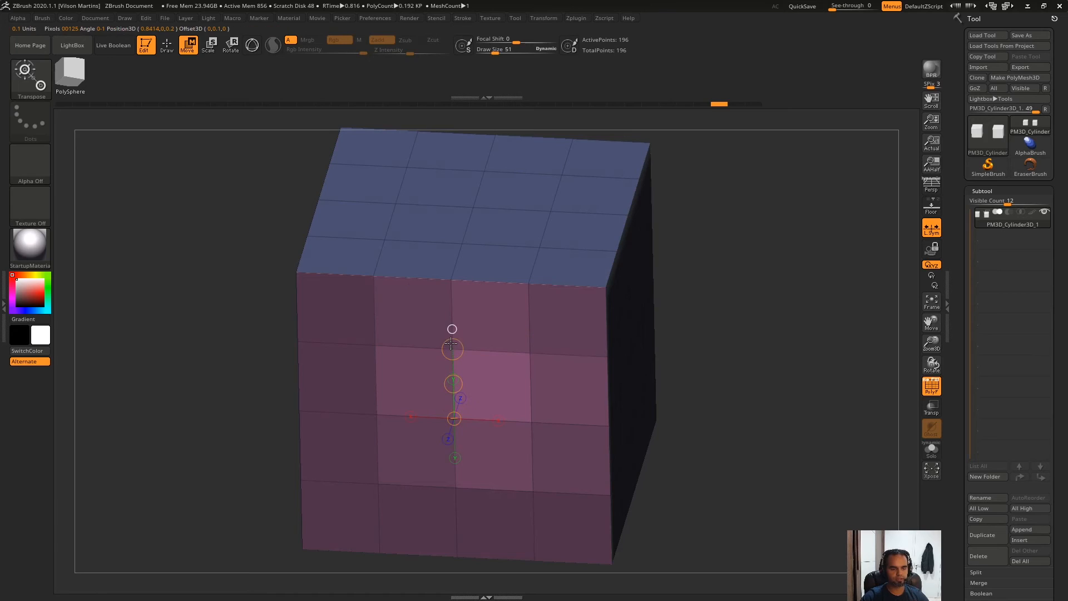
drag(453, 349, 432, 418)
key(ctrl+z)
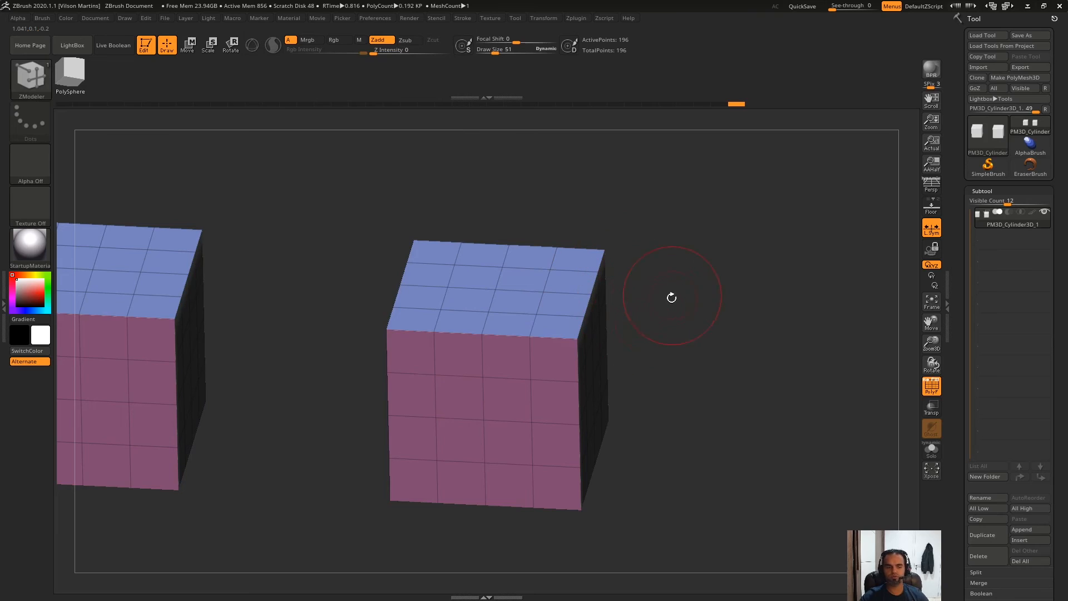
- Switch back and forth between the Move and Scale modes and return to Draw mode
mouse_move(649, 303)
mouse_down()
mouse_move(508, 389)
mouse_move(572, 315)
mouse_move(604, 334)
mouse_move(582, 303)
mouse_up()
key(w)
key(q)
click(191, 47)
click(207, 47)
click(188, 46)
mouse_move(603, 256)
mouse_down()
mouse_move(653, 334)
mouse_move(705, 336)
mouse_move(639, 265)
mouse_move(618, 322)
mouse_up()
key(q)
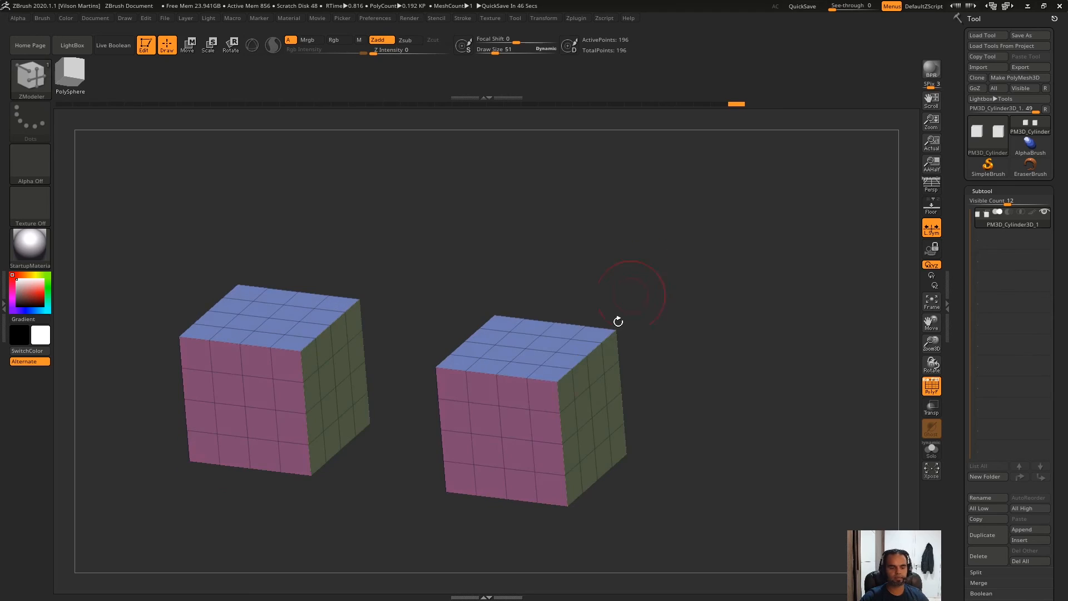
- Choose the edge Scale action again, try scaling a side edge of the right cube and undo it
key(space)
click(608, 324)
click(422, 436)
drag(679, 226, 573, 318)
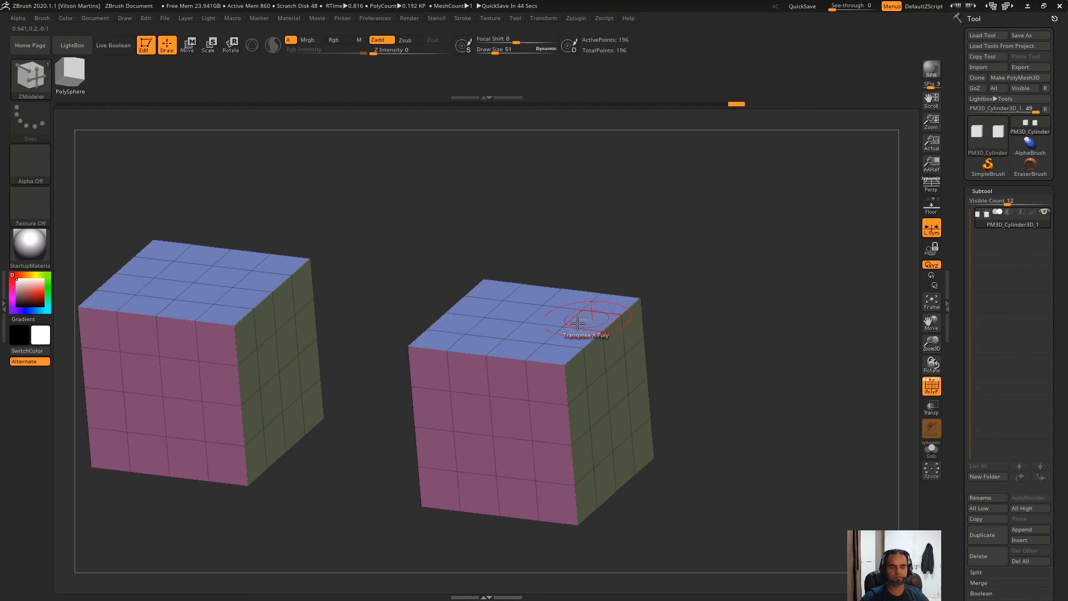
key(space)
click(692, 324)
drag(584, 423, 617, 467)
key(ctrl+z)
drag(758, 358, 643, 257)
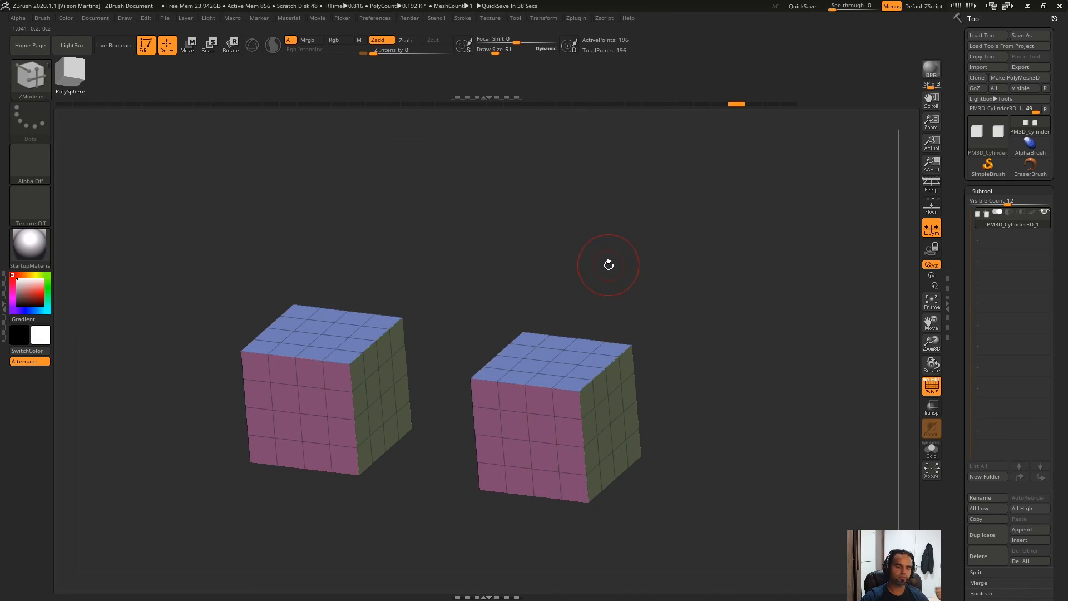